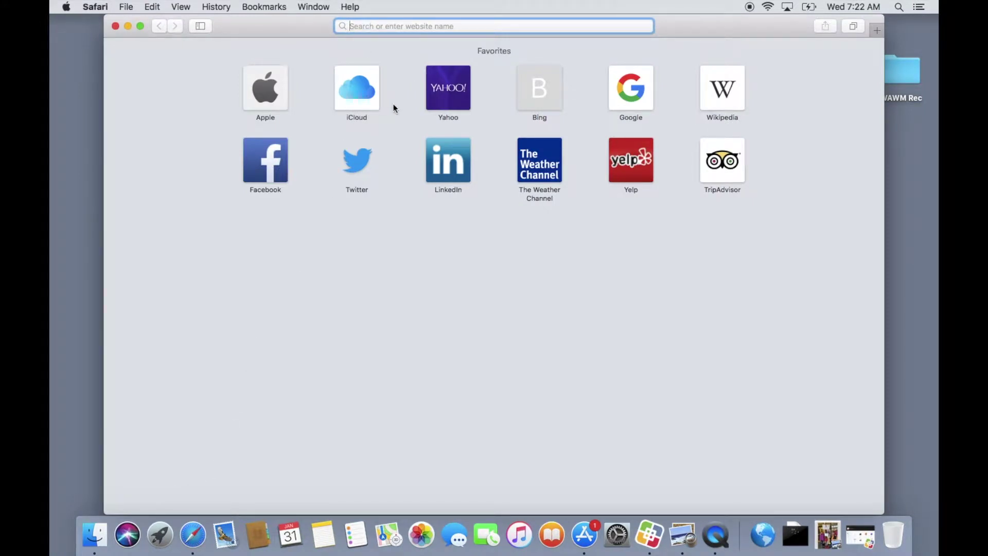
text(www.w)
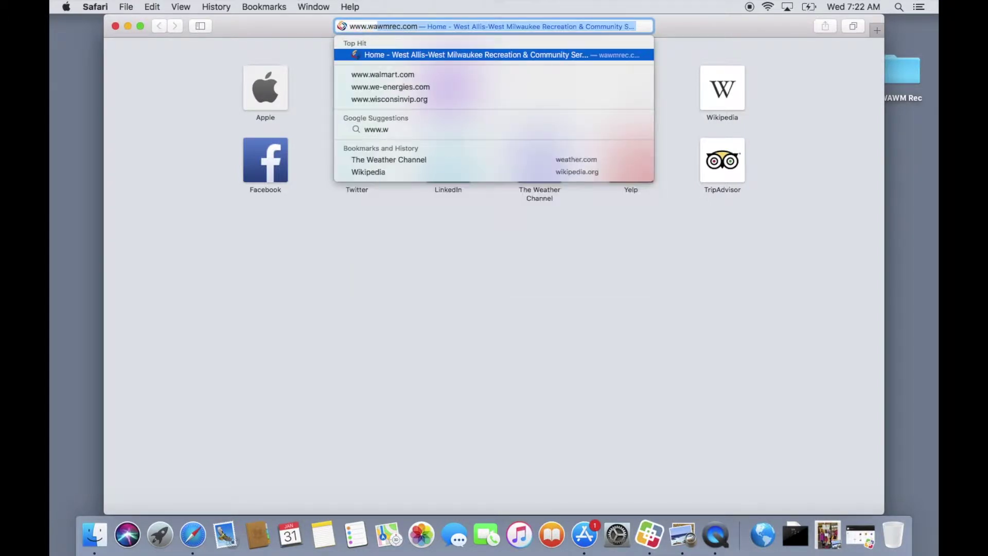
text(awmre)
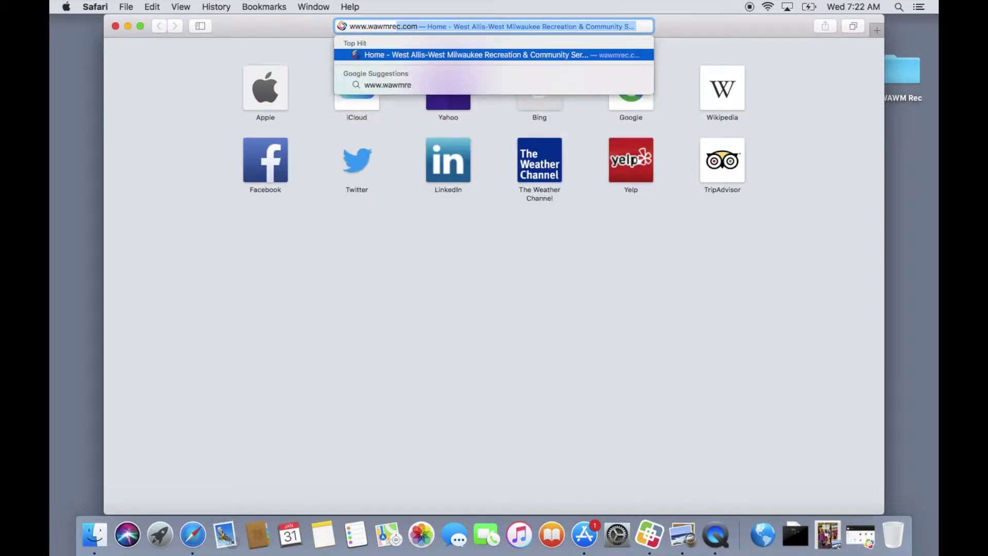
text(c.com)
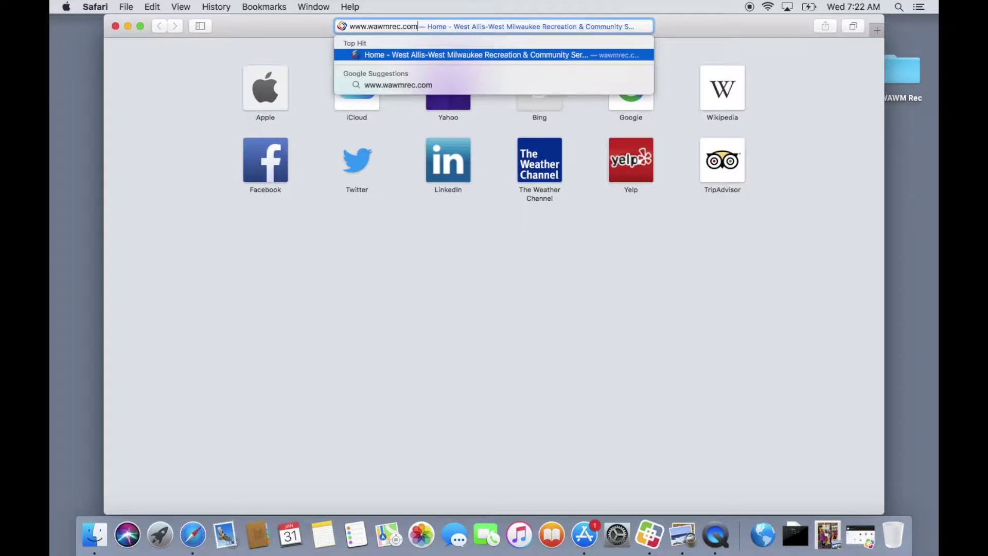
key(Return)
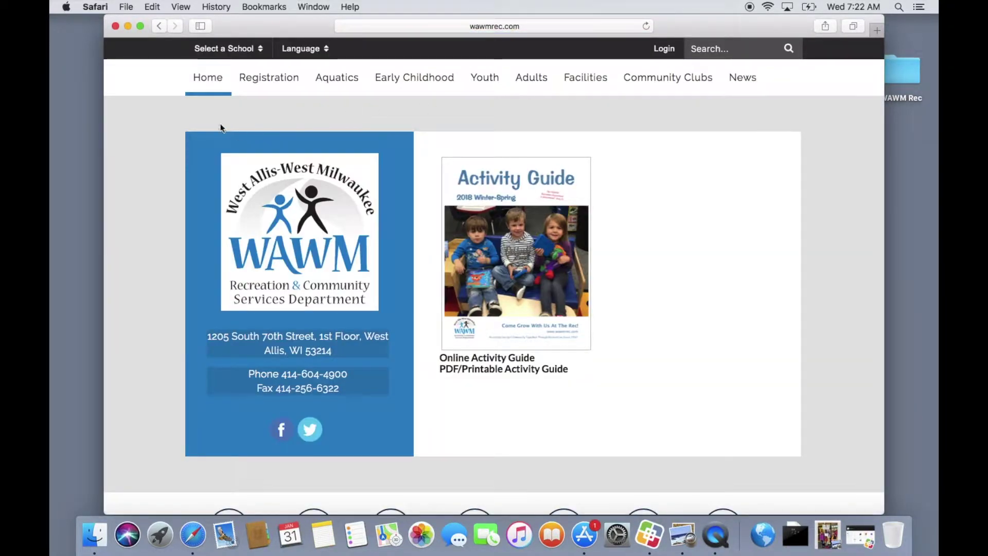
Open How to Register! from the Registration menu and scroll to the five ways to register.
mouse_move(269, 80)
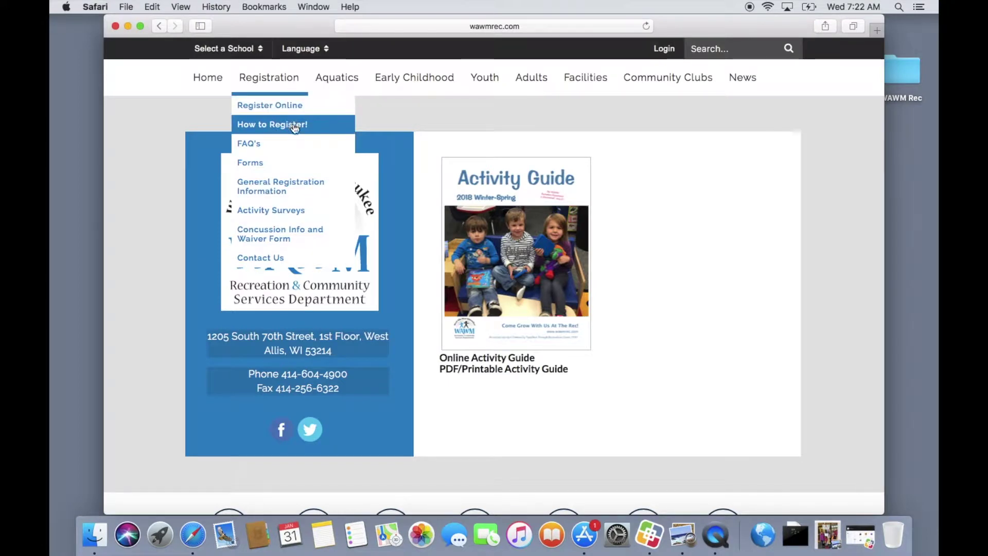
click(293, 126)
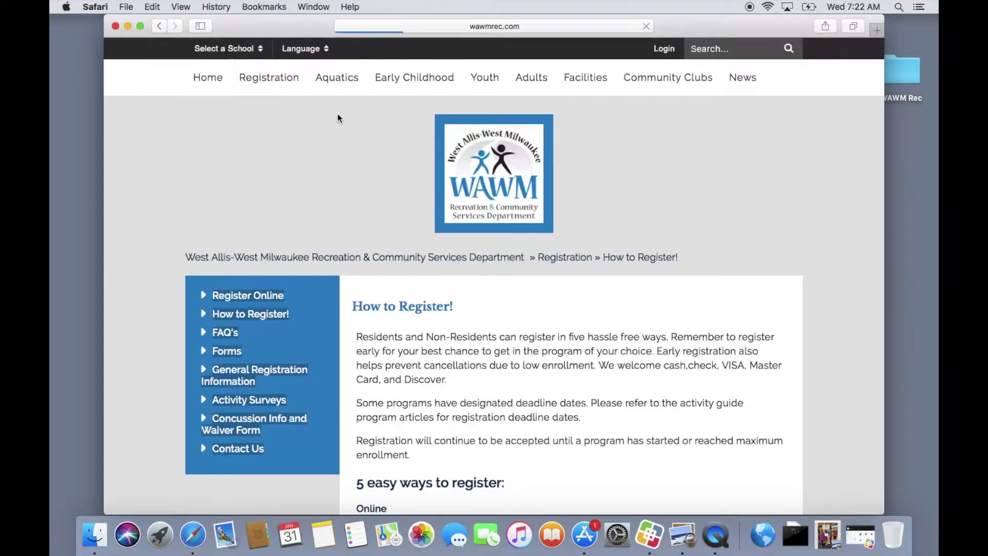
scroll(573, 270, down, 5)
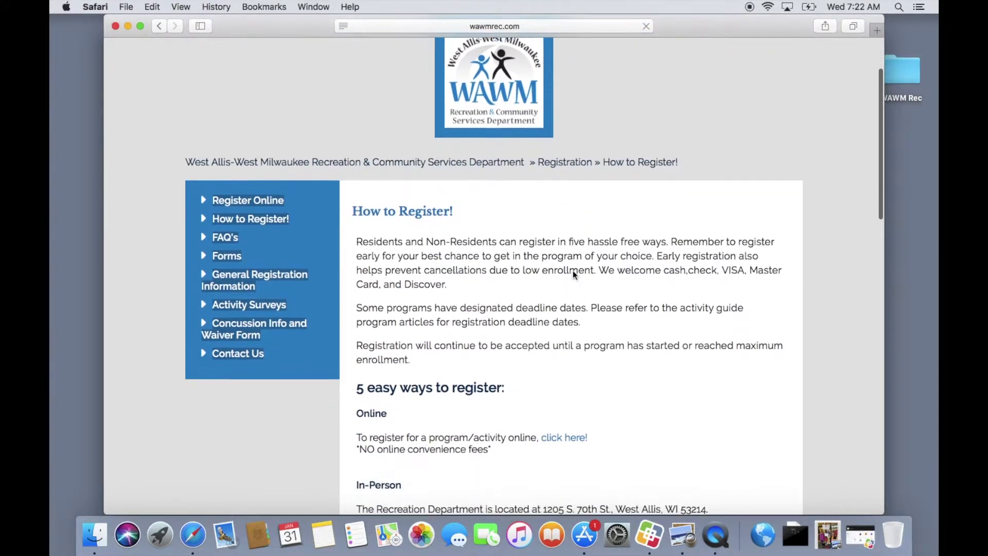
scroll(572, 270, down, 2)
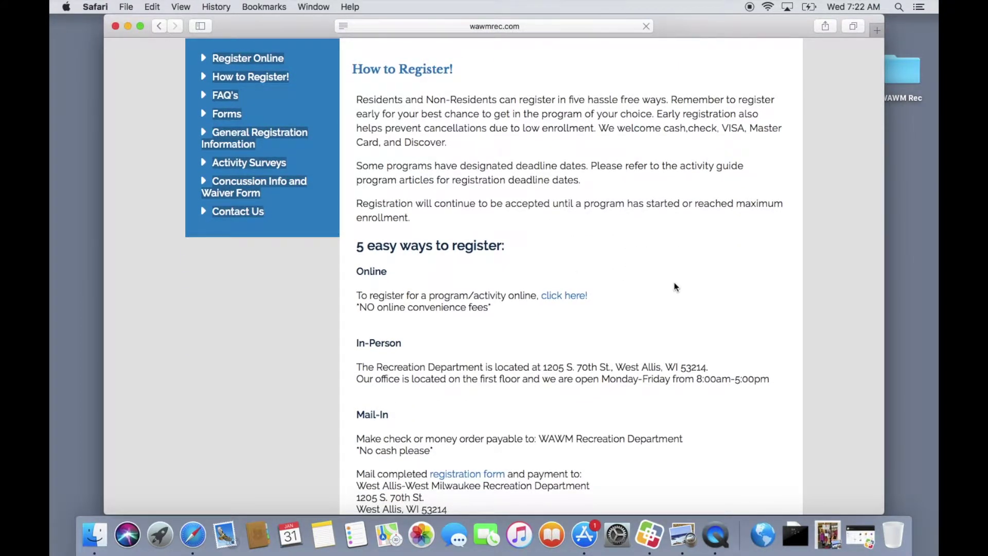
scroll(676, 287, down, 3)
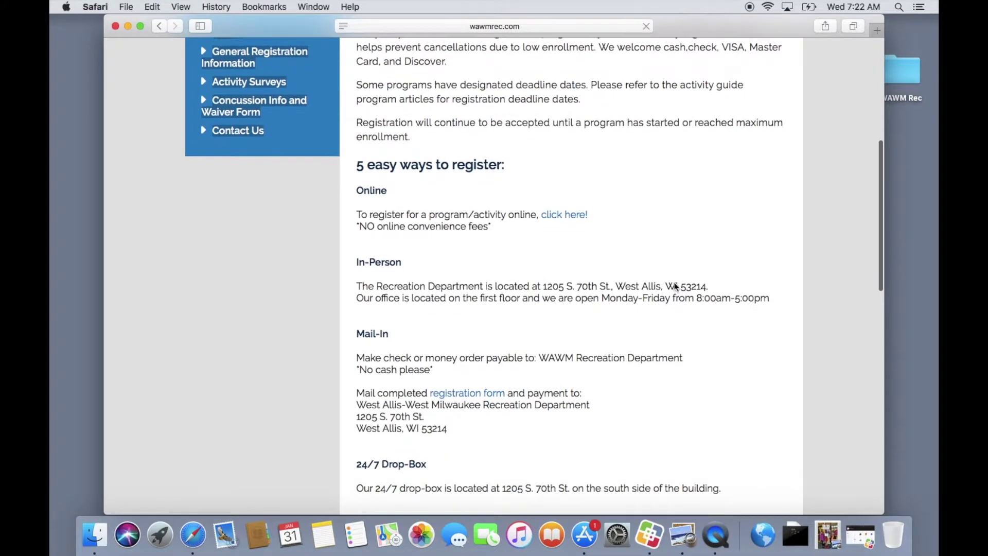
scroll(676, 287, down, 1)
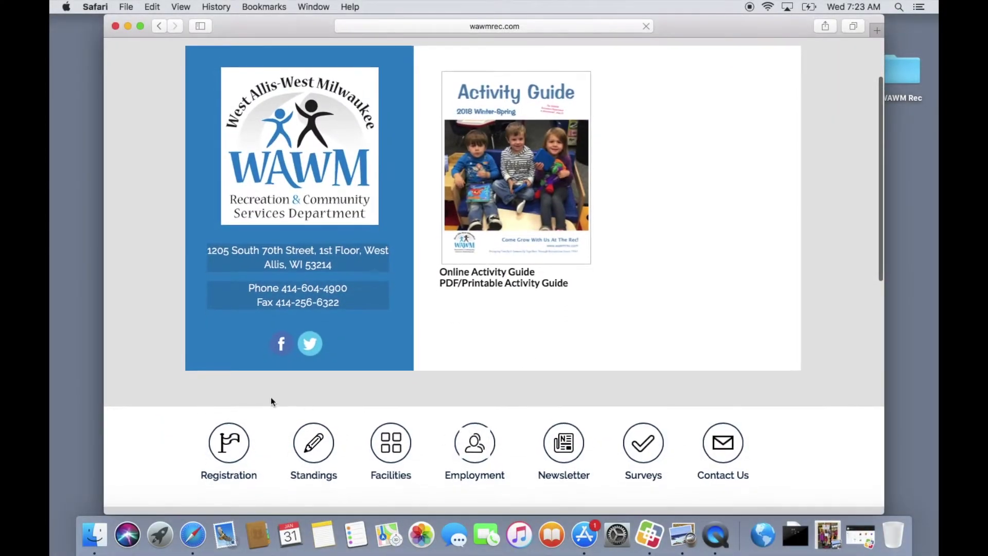
Go to the online registration site and choose Create an Account under Quick Links.
click(230, 442)
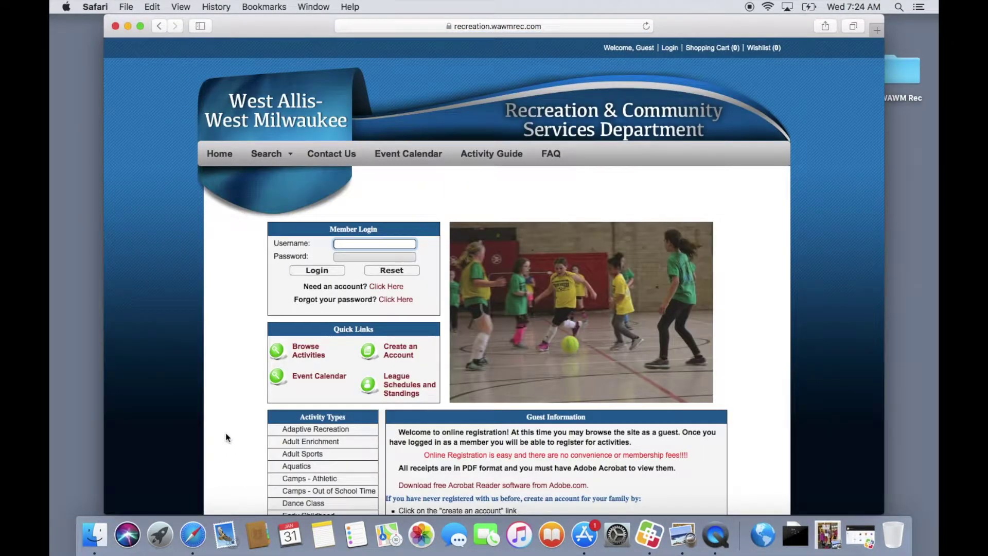
scroll(243, 301, down, 5)
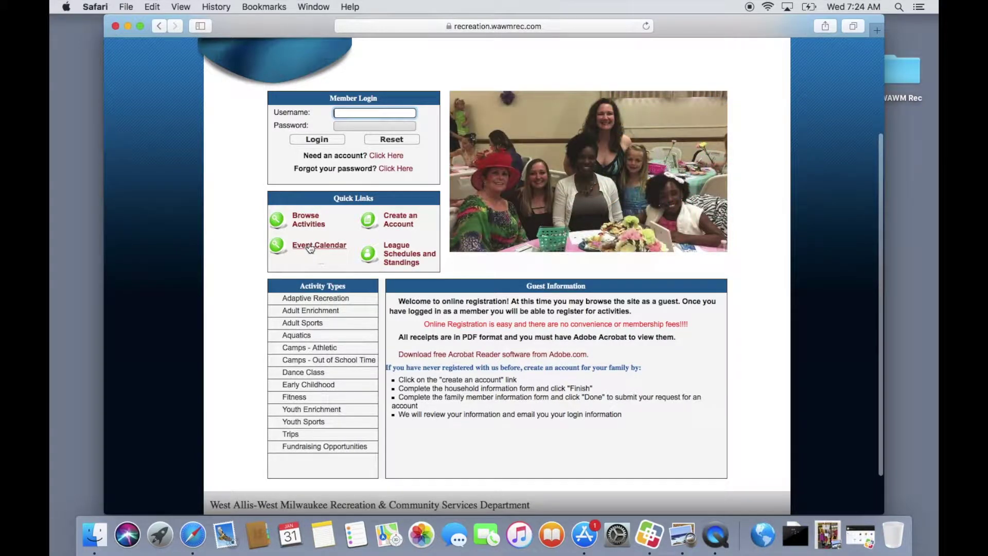
click(407, 221)
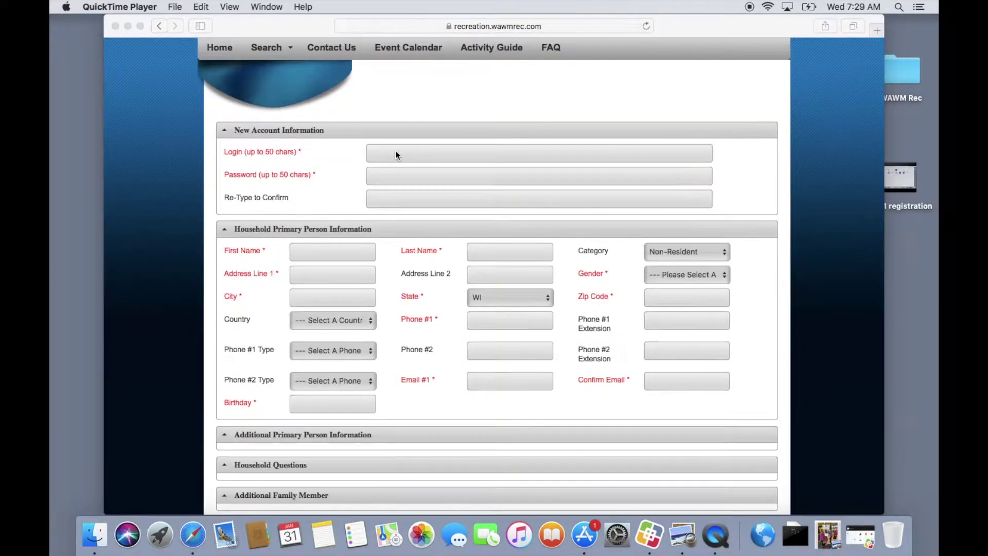
Enter the login name, then the account password and its confirmation.
click(396, 153)
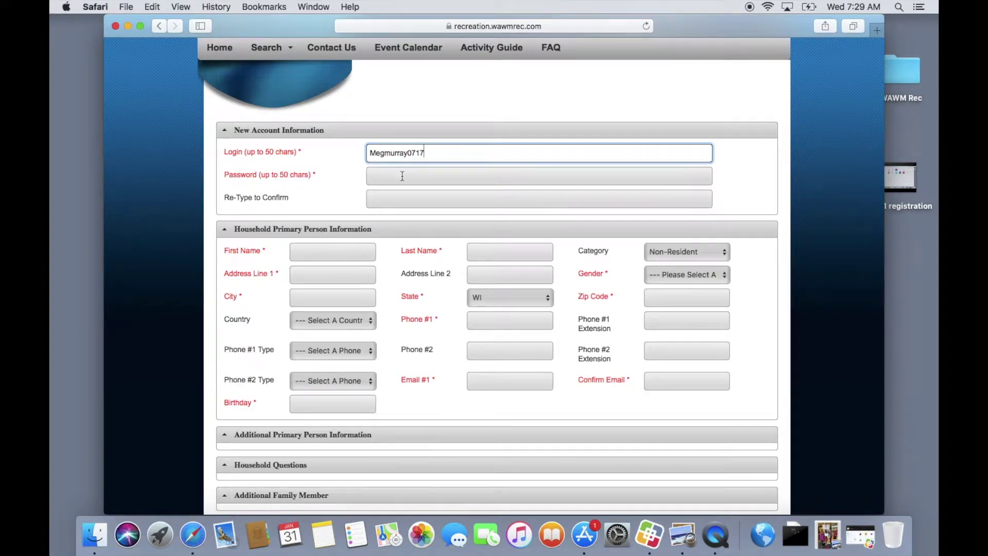
click(402, 176)
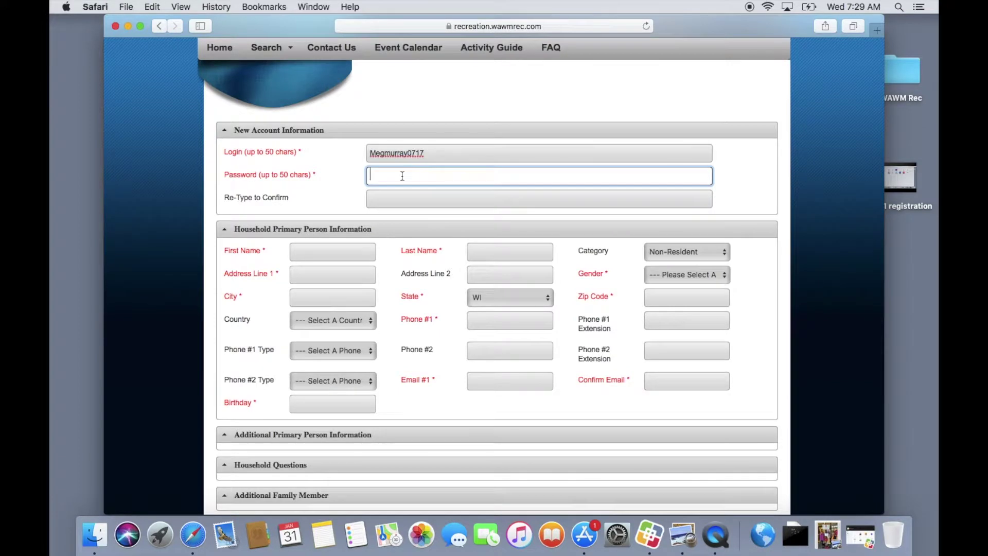
text(••••••••)
click(404, 205)
text(••••)
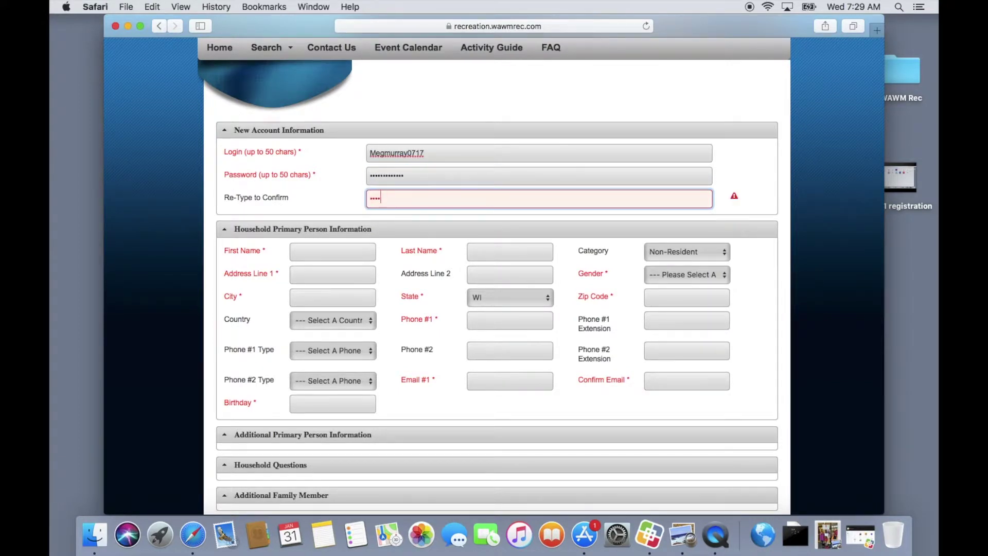
text(•••••••••)
Enter the primary person's first and last name and set the category to Resident.
click(346, 249)
key(Tab)
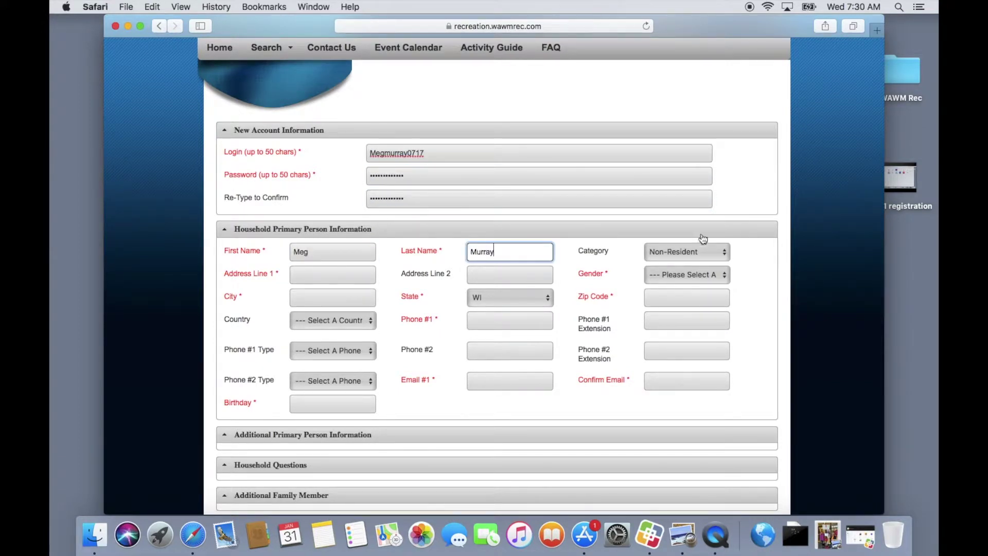
click(687, 252)
click(688, 263)
Fill in the street address, second address line, Female gender, city and zip code.
click(311, 274)
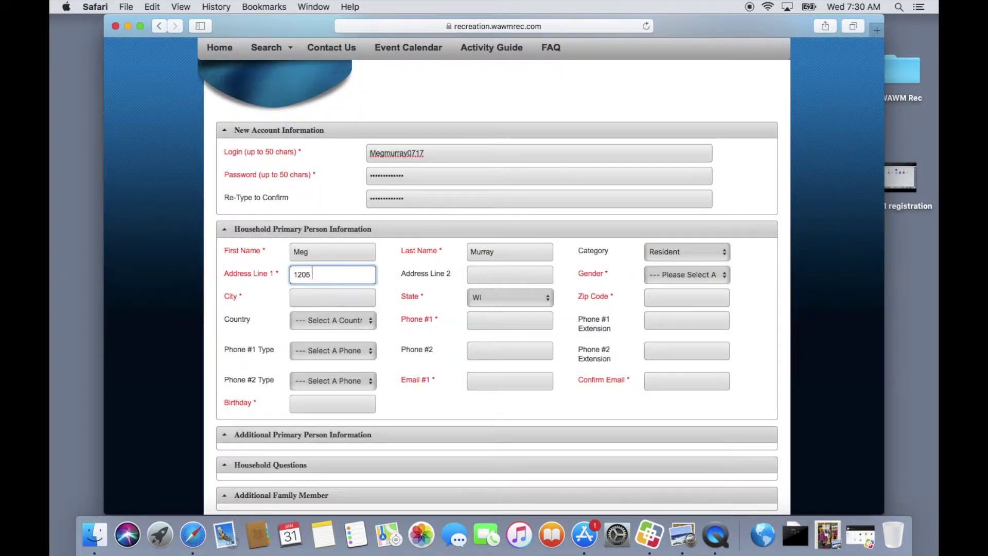
key(Tab)
key(Tab)
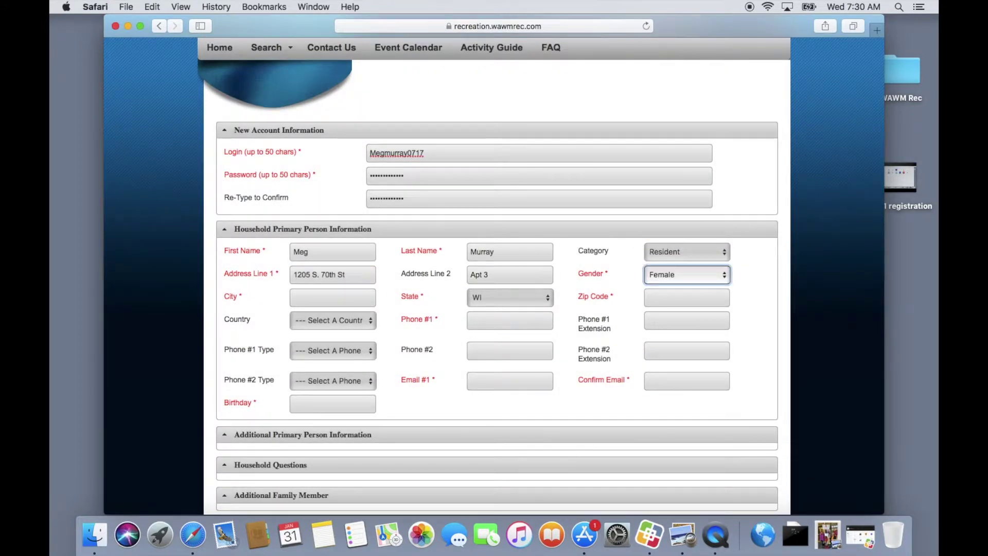
key(Down)
key(Return)
key(Tab)
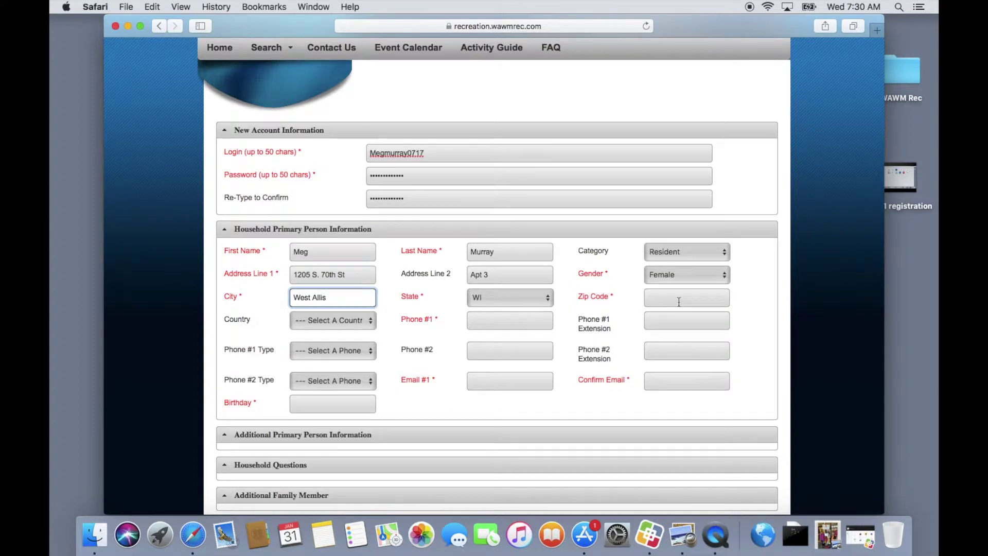
click(679, 294)
text(532)
Enter the primary phone number and e-mail address twice, then try to save.
click(477, 322)
text(414)414-4141)
click(531, 376)
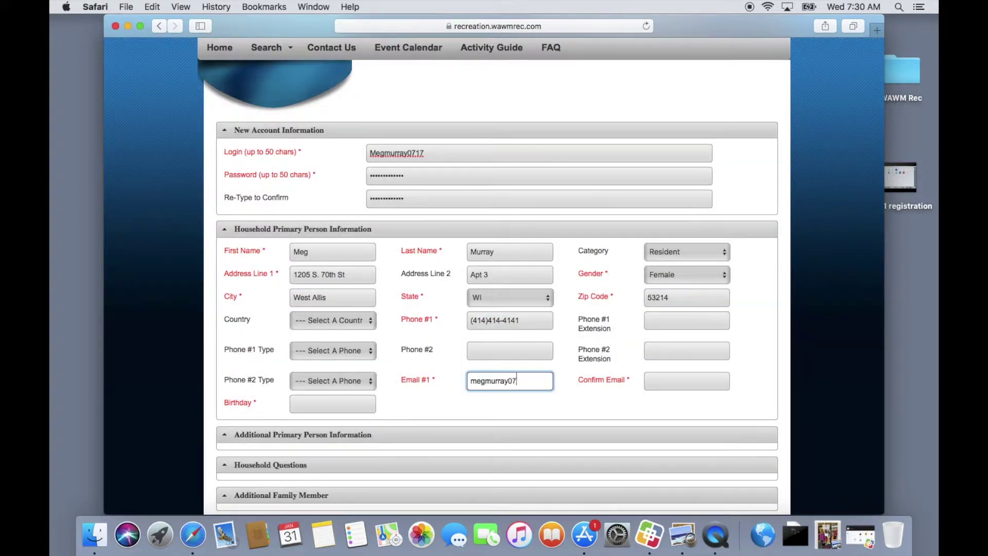
click(687, 381)
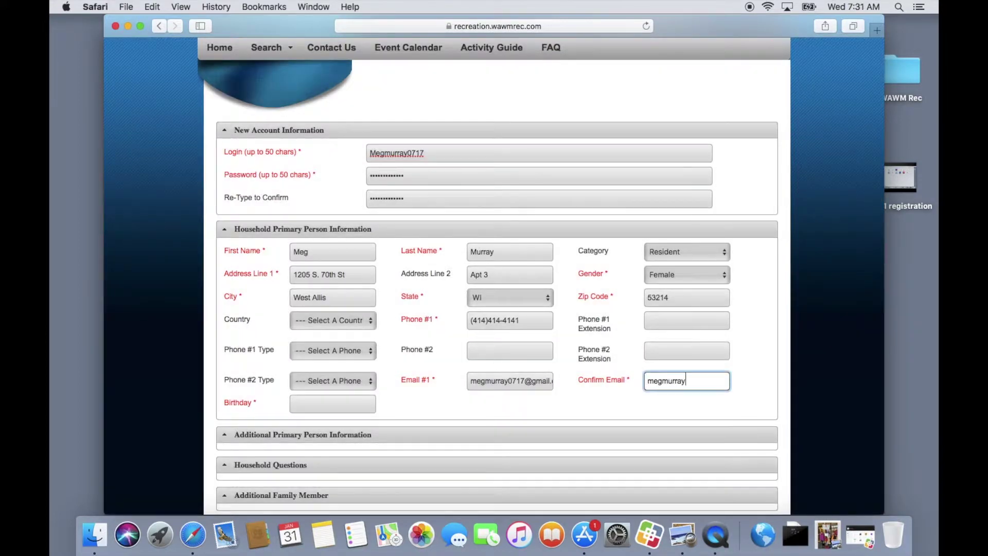
click(613, 400)
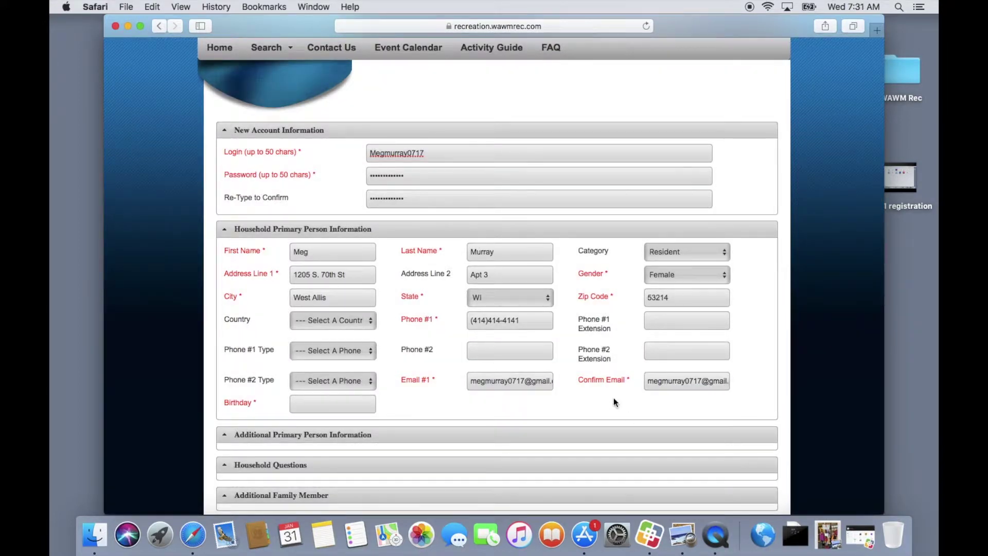
scroll(613, 401, down, 5)
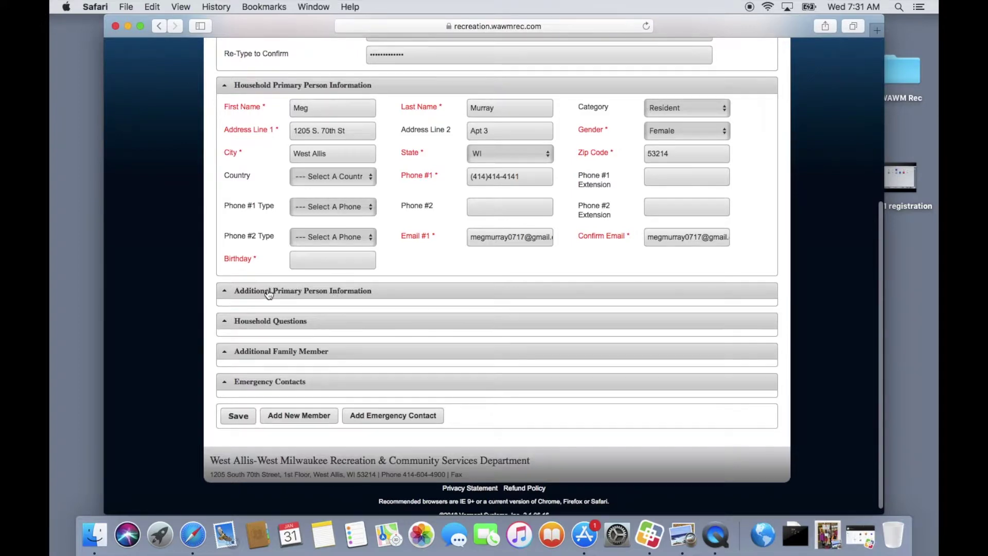
click(242, 419)
Pick 1985, September, 19 in the birthday date picker and save the account.
click(301, 263)
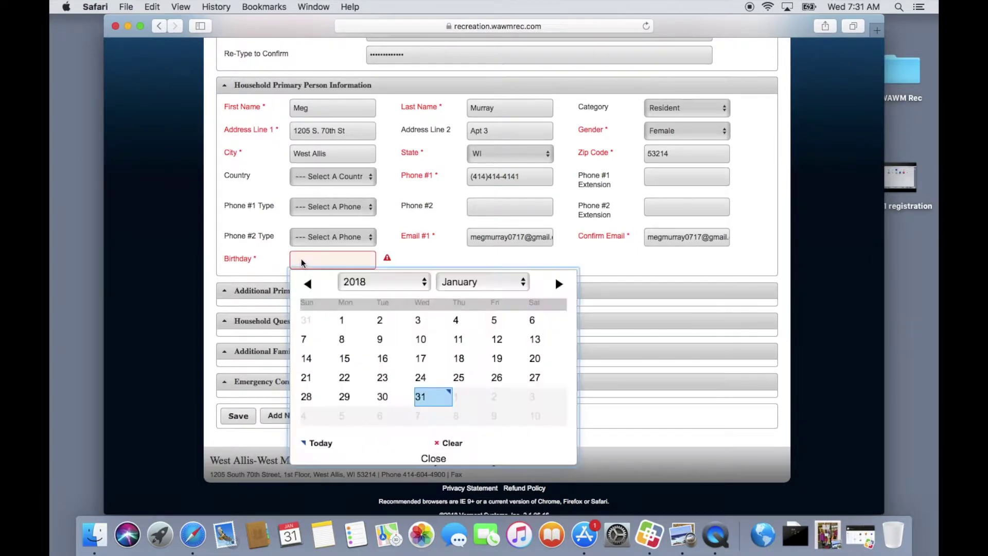
click(378, 282)
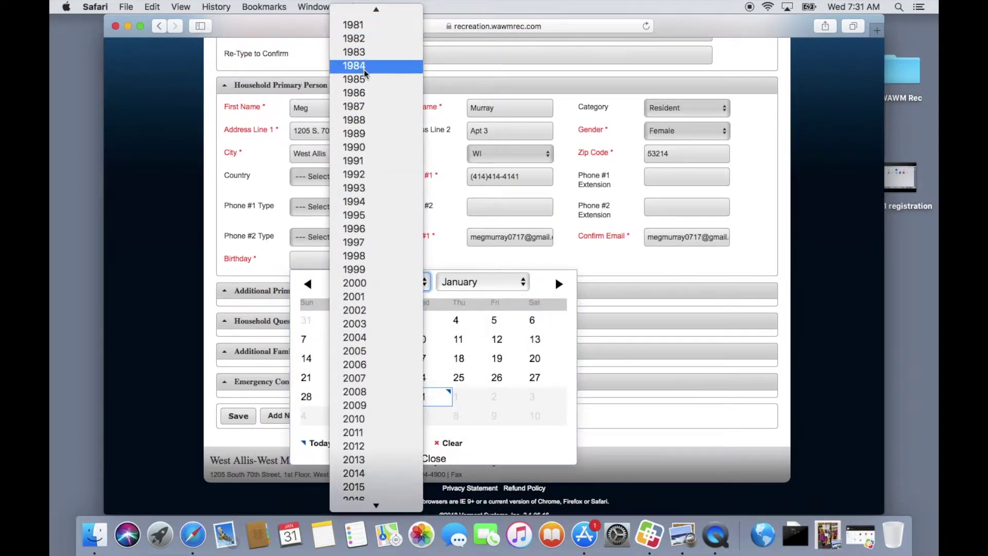
click(354, 67)
click(523, 285)
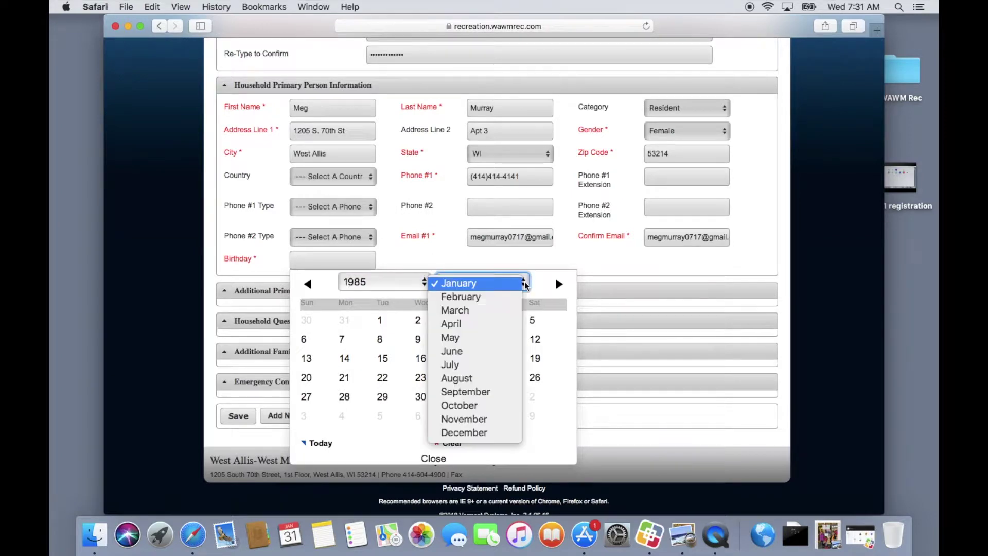
click(478, 391)
click(459, 358)
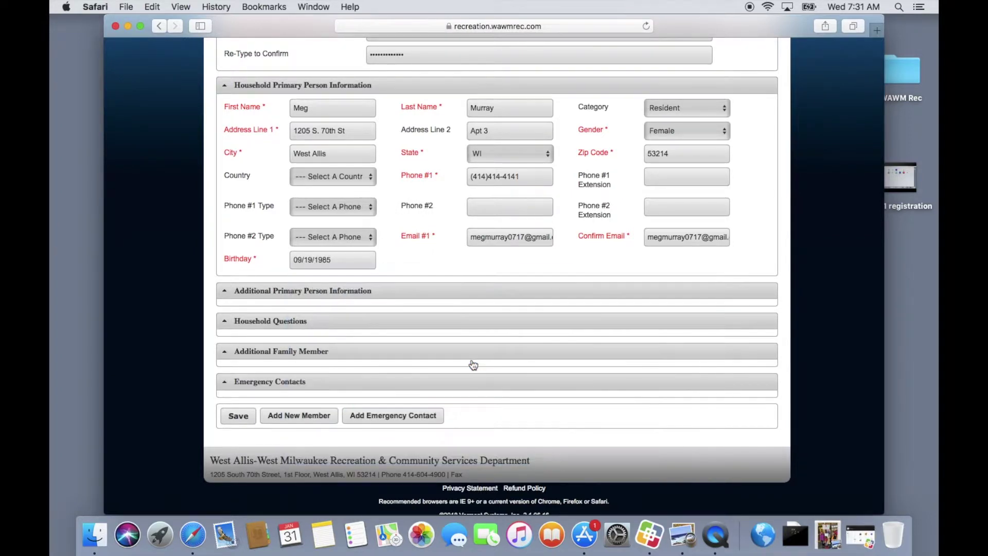
click(238, 417)
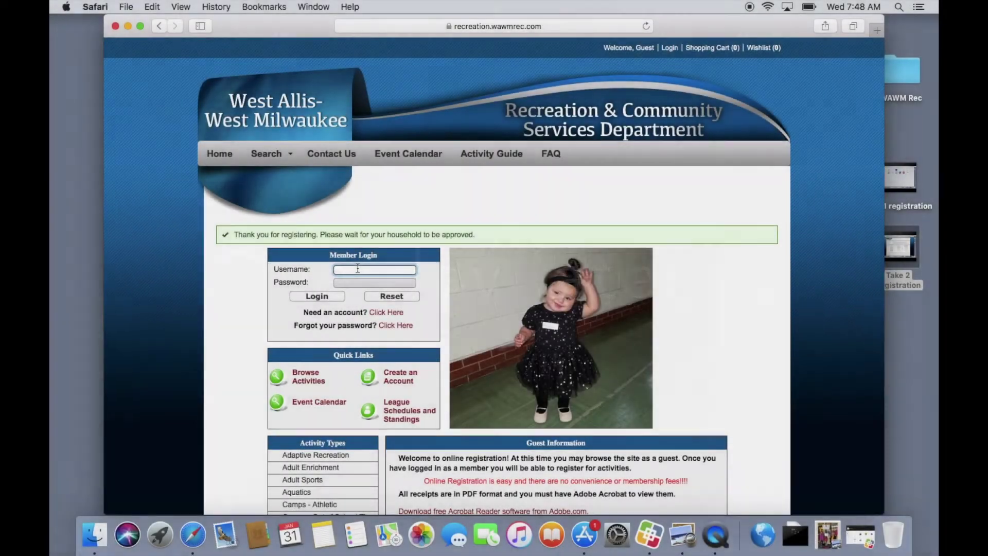
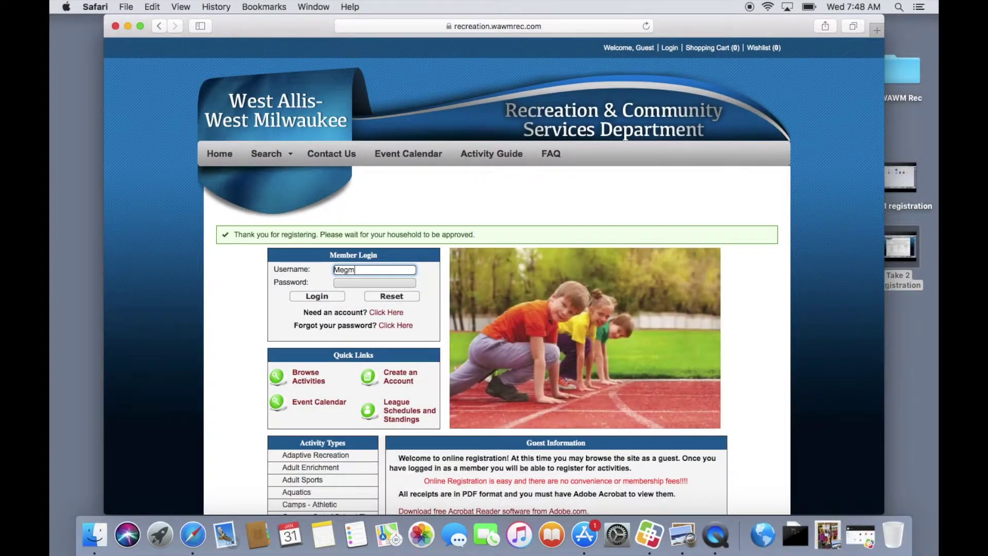
Sign in through Member Login with the new account's username and password.
click(368, 283)
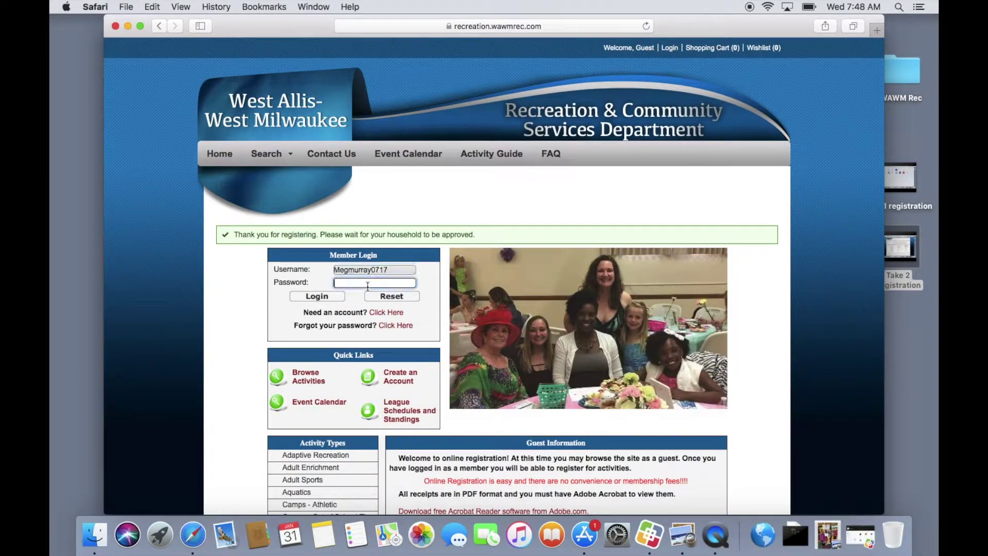
text(•••••)
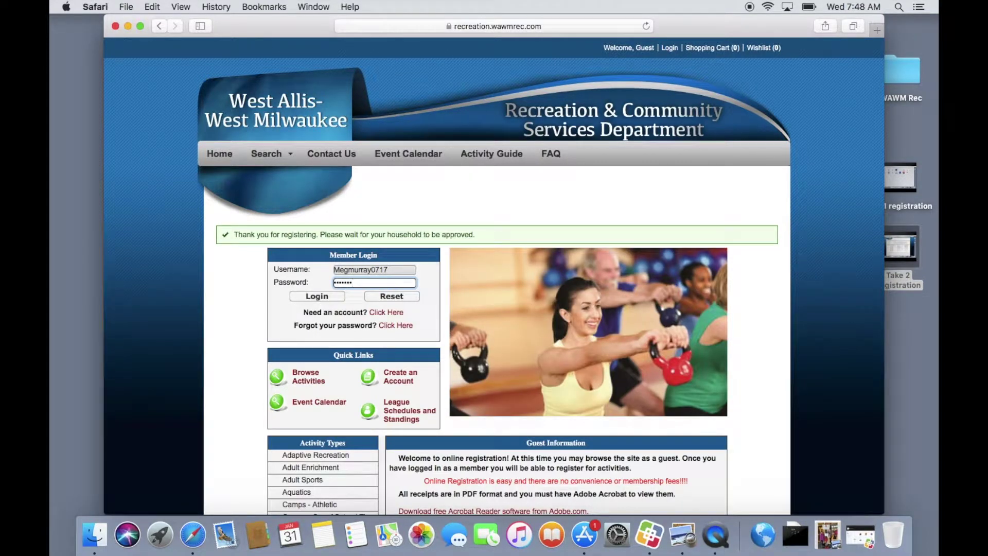
text(•••)
click(320, 294)
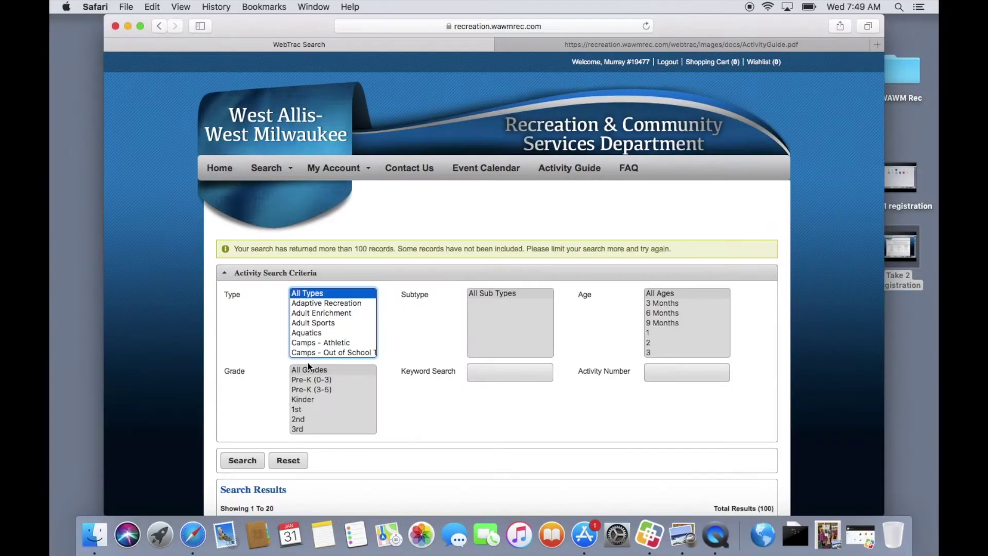
Search activities with type Fitness and subtype Adult Fitness.
scroll(418, 415, down, 2)
scroll(420, 415, down, 2)
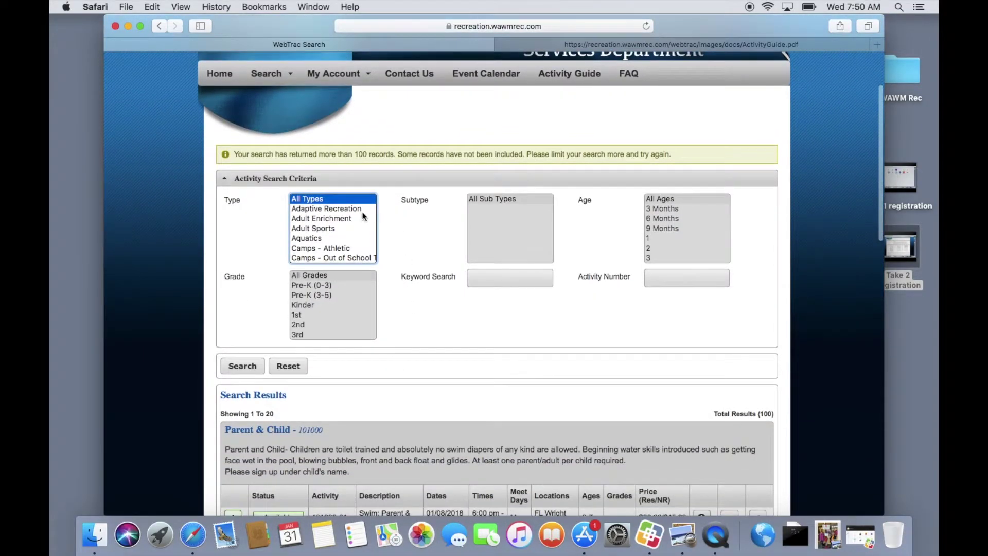
scroll(335, 239, down, 1)
scroll(335, 239, down, 5)
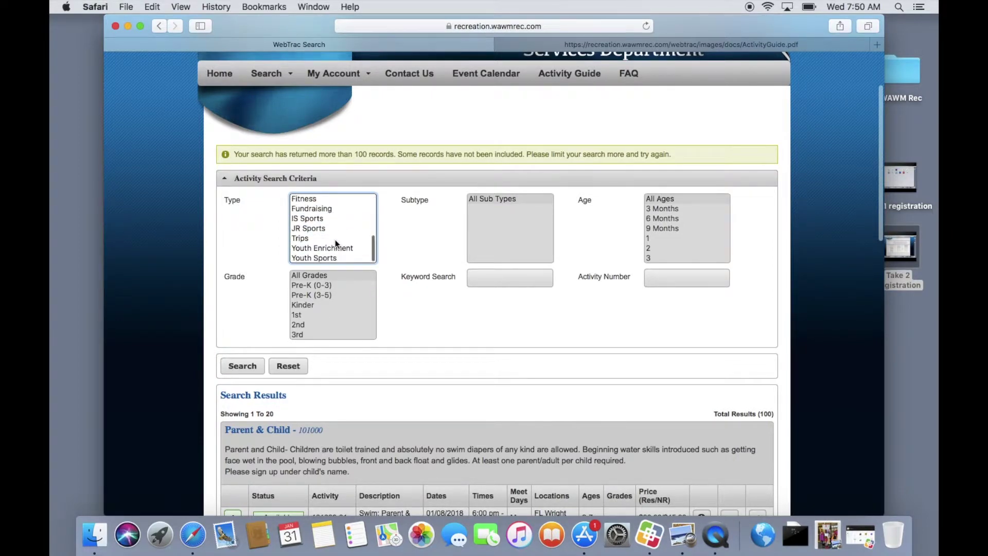
scroll(335, 243, up, 3)
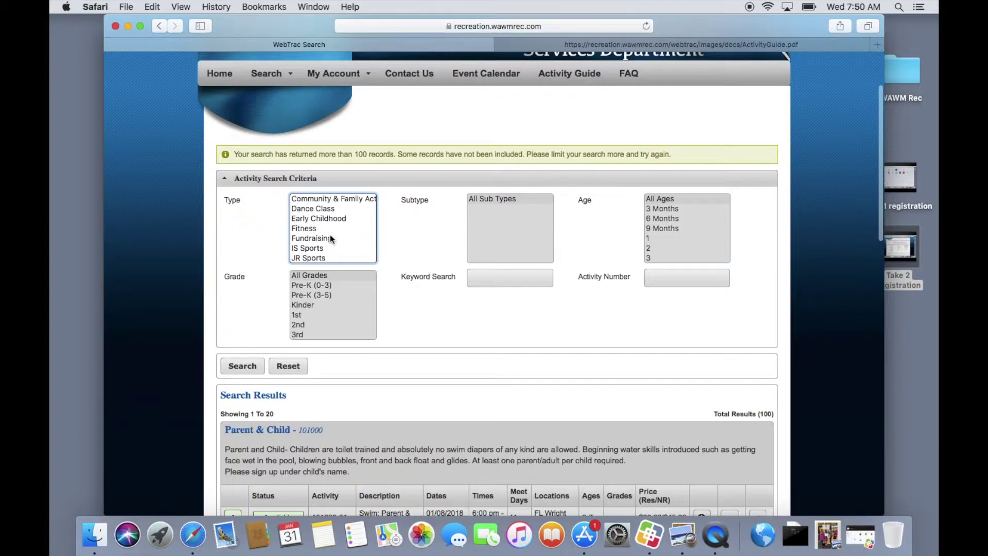
click(314, 228)
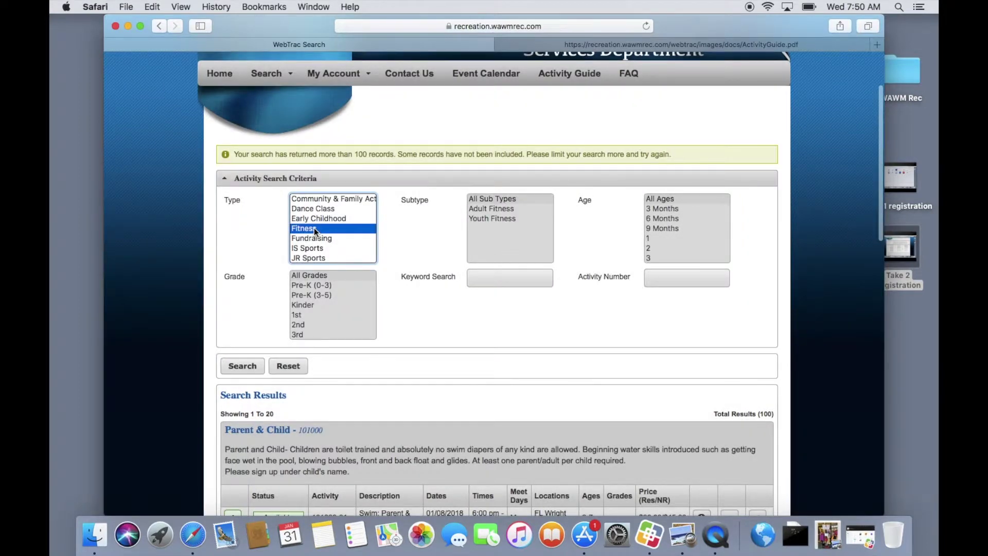
click(480, 208)
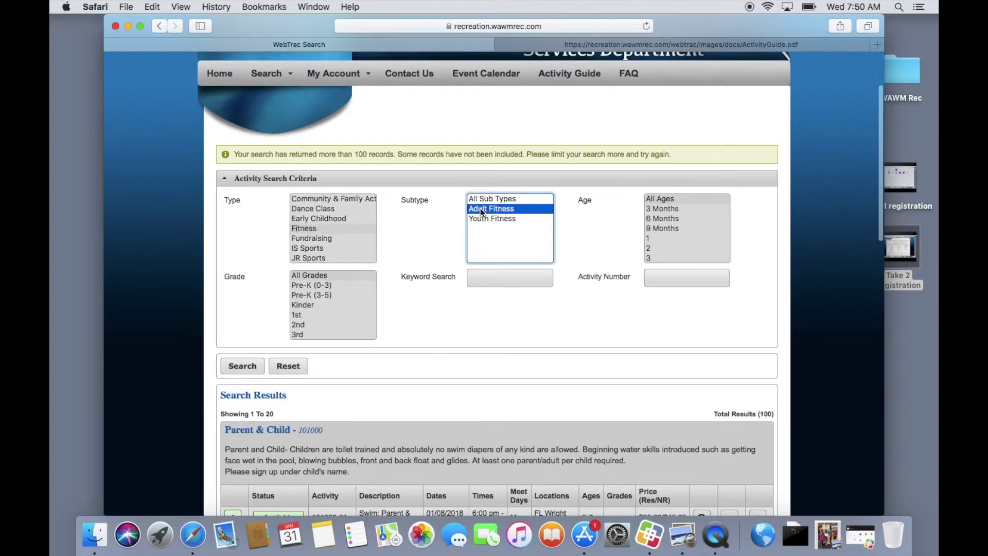
click(235, 369)
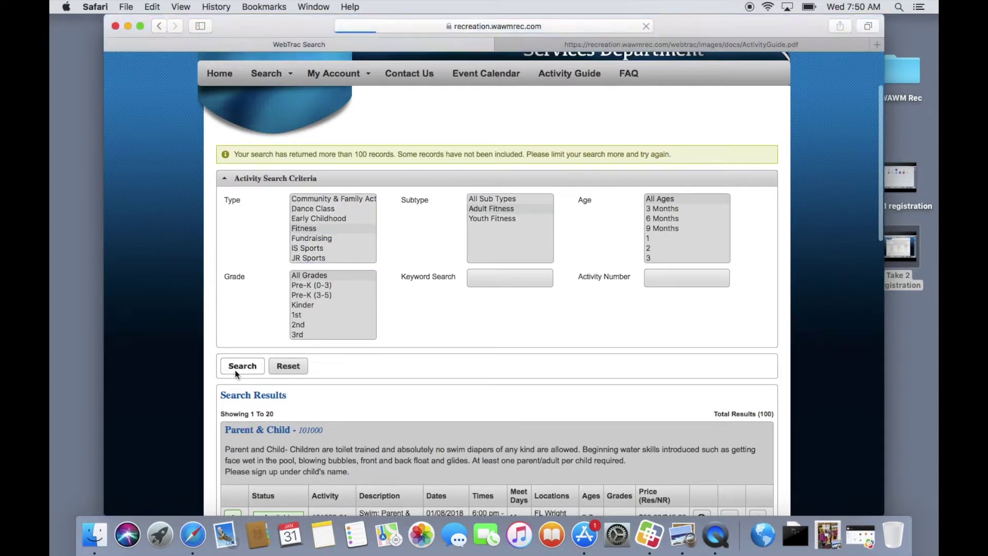
Scroll the search results down to the Walk With Ease sessions.
scroll(519, 414, down, 5)
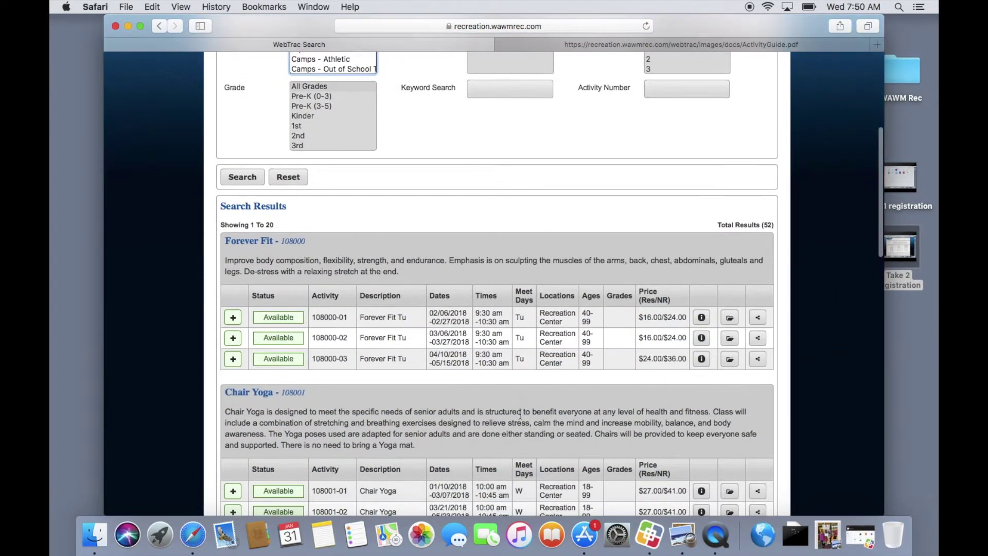
scroll(354, 421, down, 5)
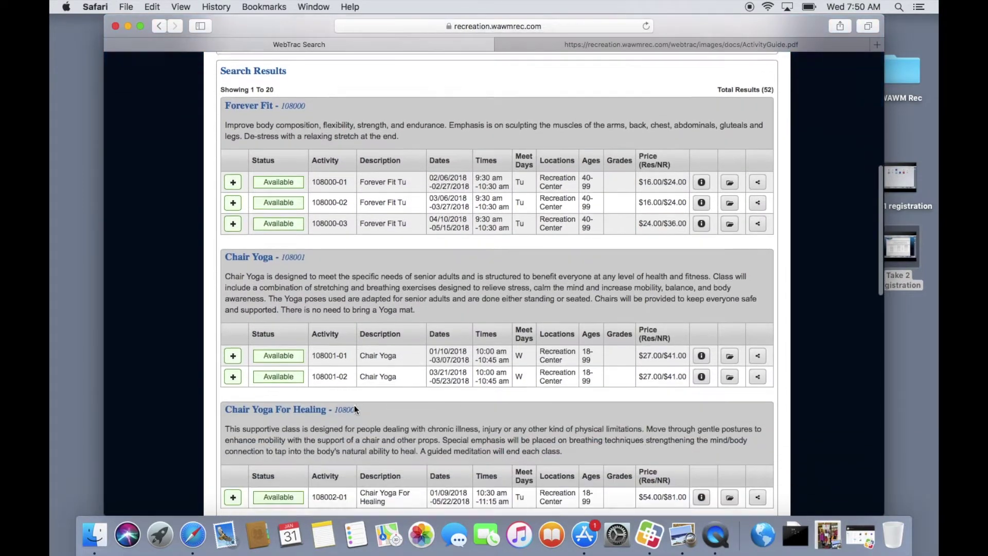
scroll(354, 406, down, 4)
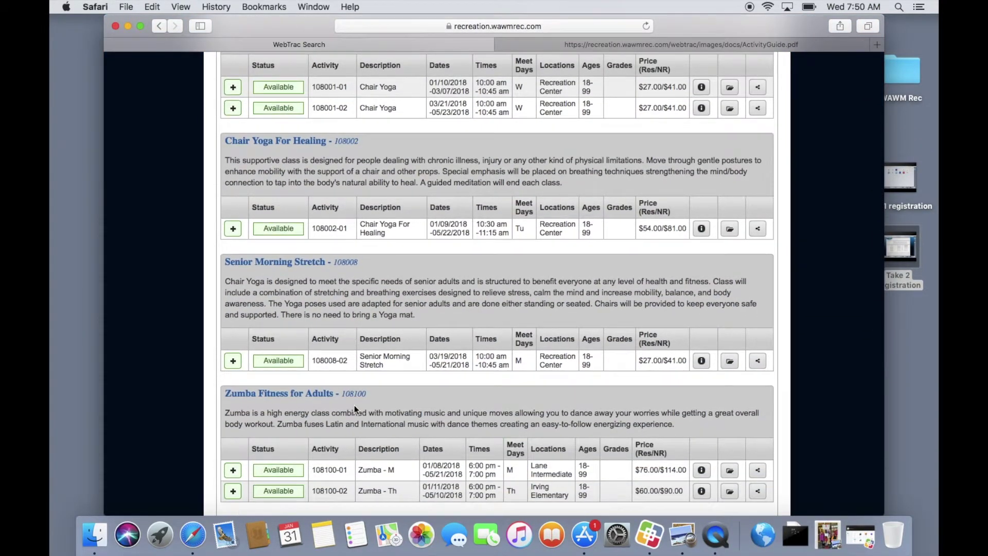
scroll(354, 406, down, 7)
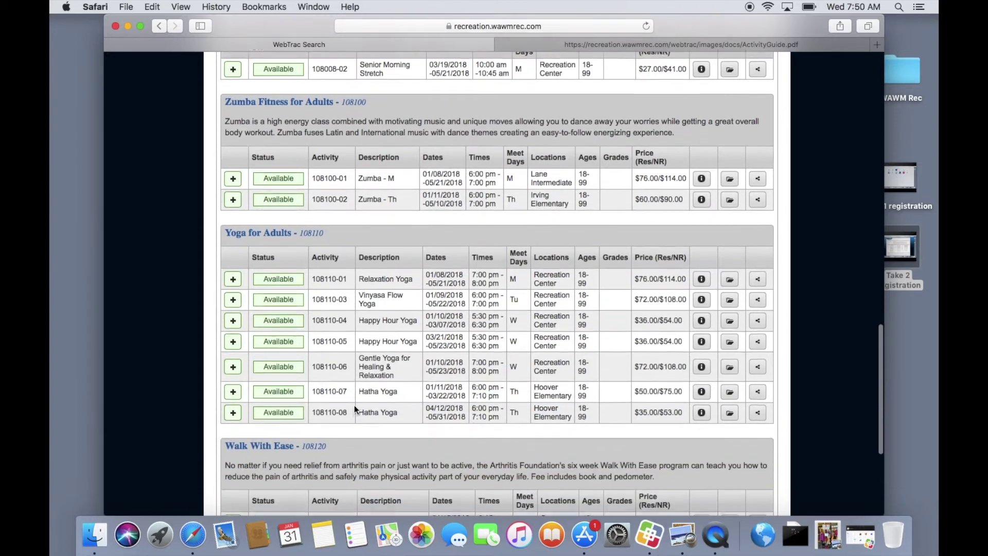
scroll(354, 406, down, 5)
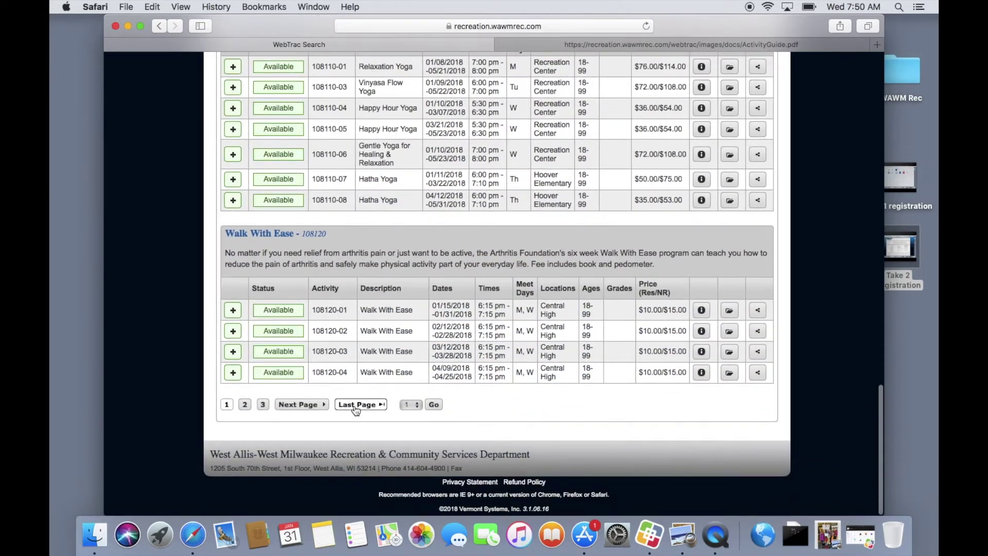
click(246, 405)
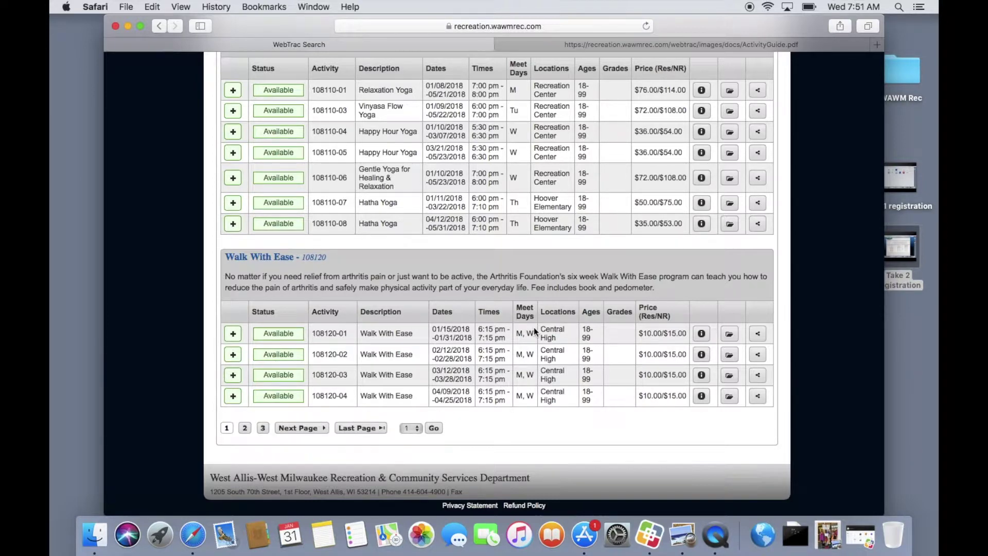
Review the Walk With Ease 108120-01 details, then mark that session with its + button.
click(702, 334)
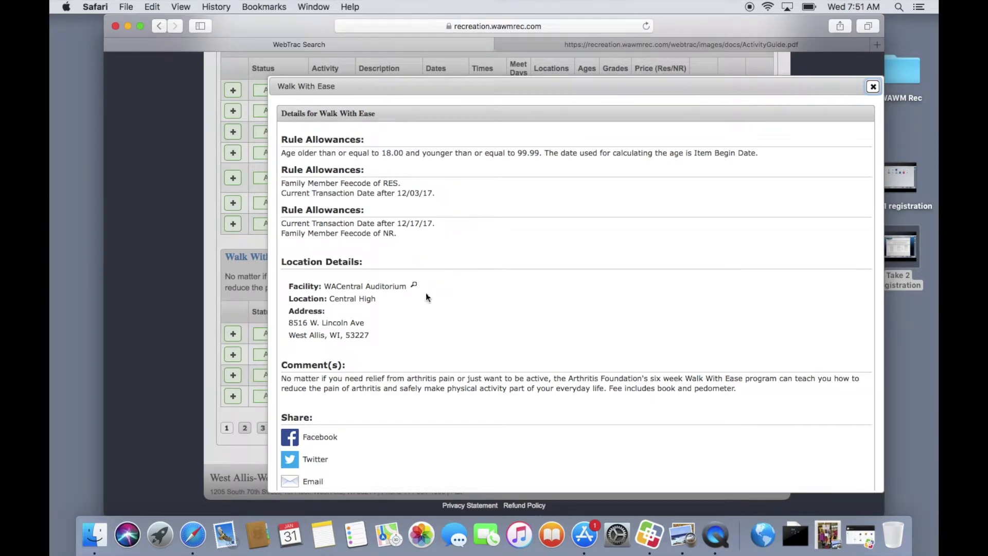
scroll(388, 323, down, 1)
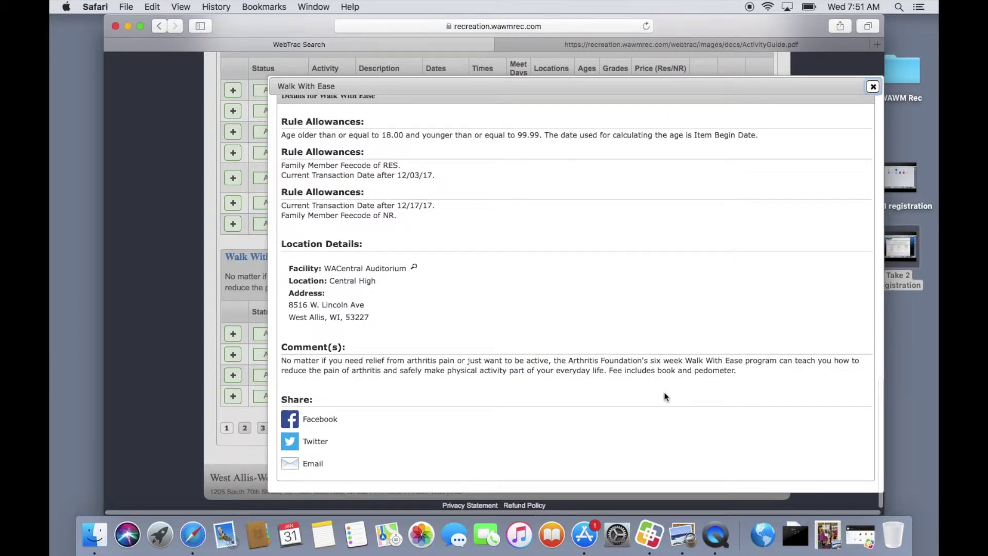
click(873, 87)
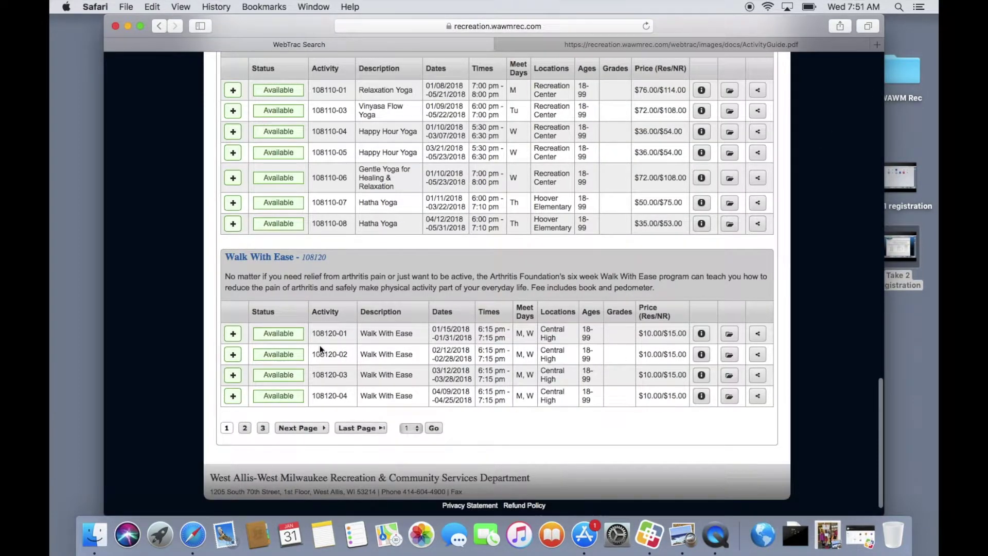
click(232, 334)
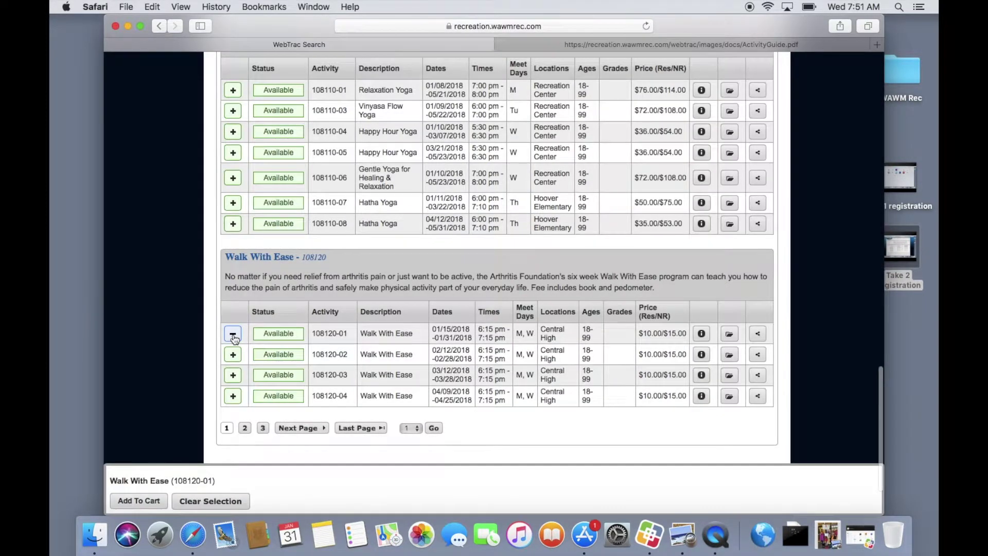
Add session 108120-01 to the cart, answering the referral question with Friend.
click(136, 504)
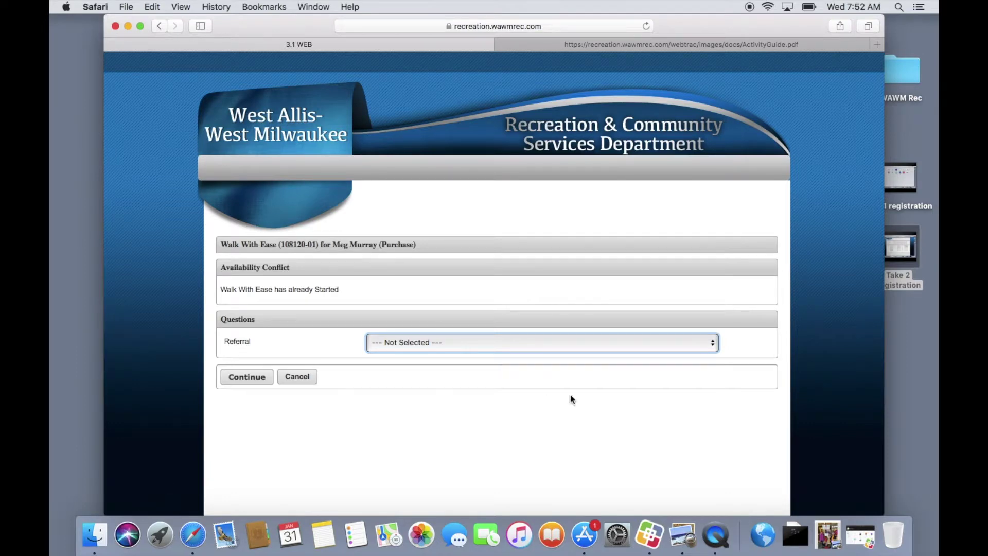
click(713, 346)
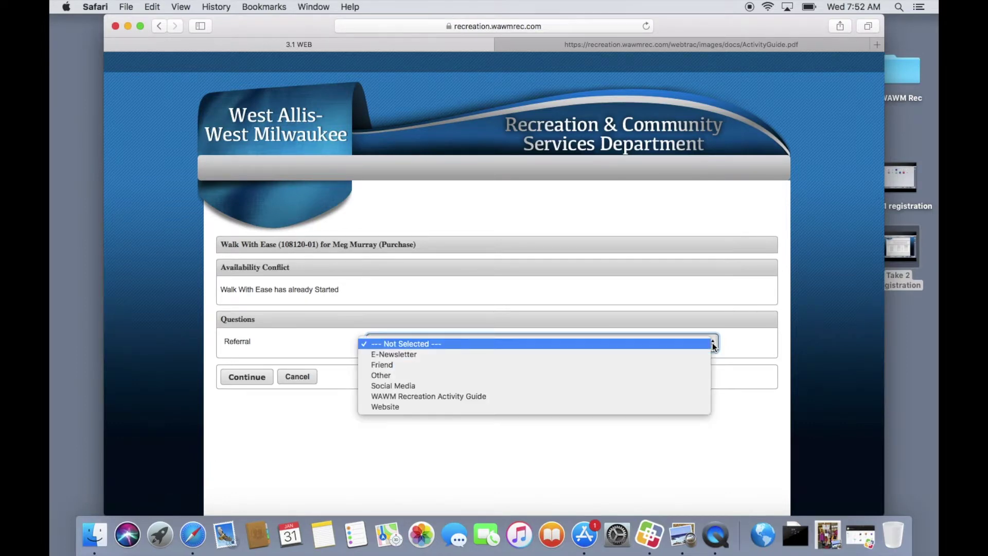
click(663, 370)
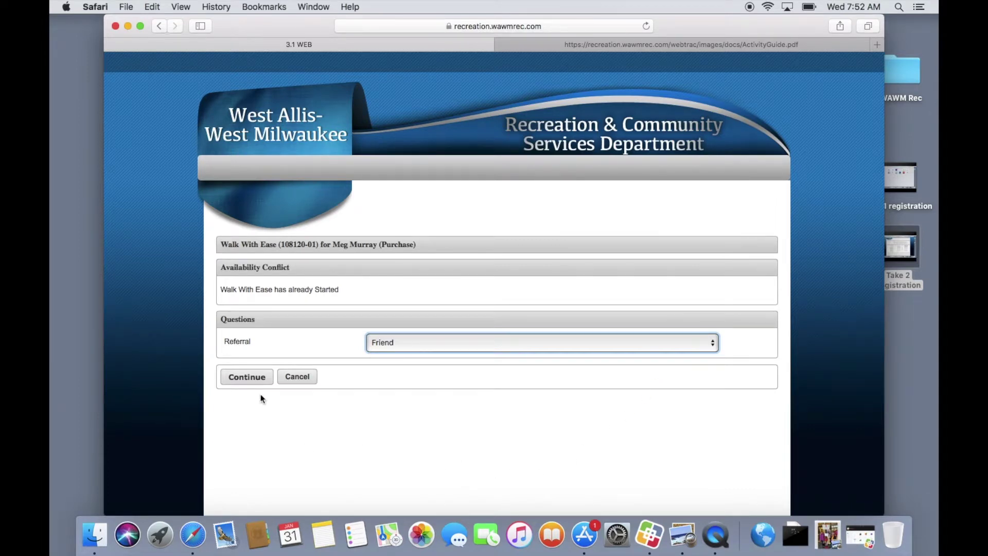
click(248, 380)
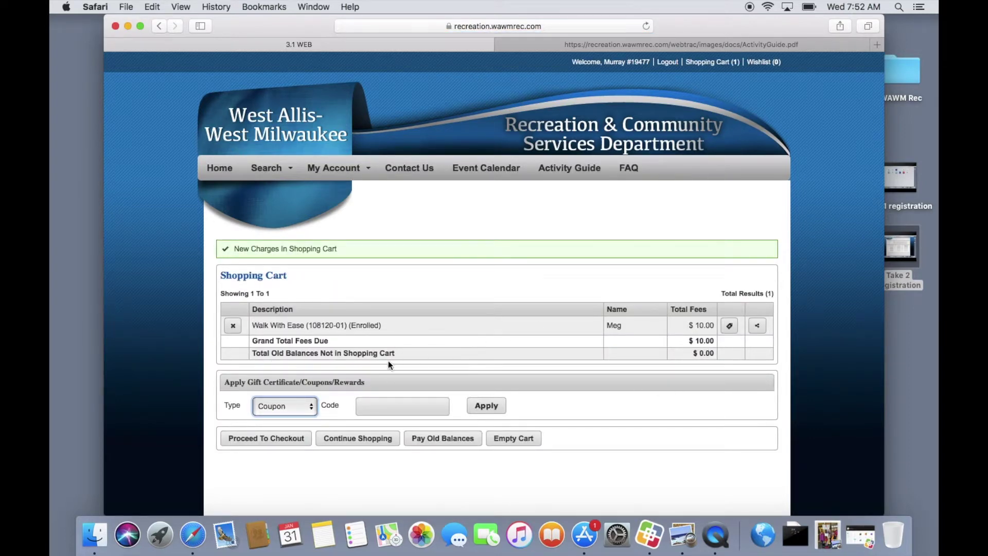
click(310, 411)
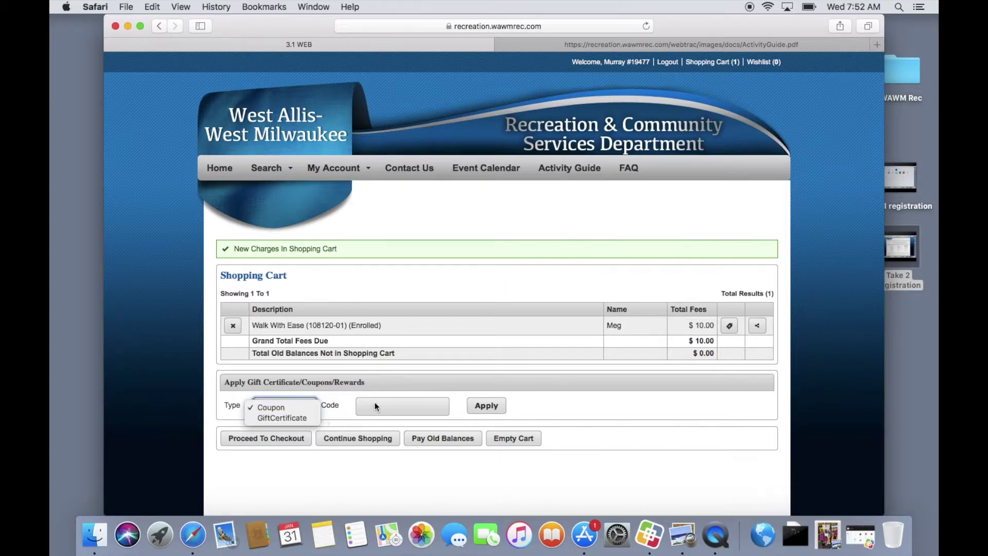
click(267, 450)
Proceed to checkout and review the $10.00 amount due today.
click(265, 440)
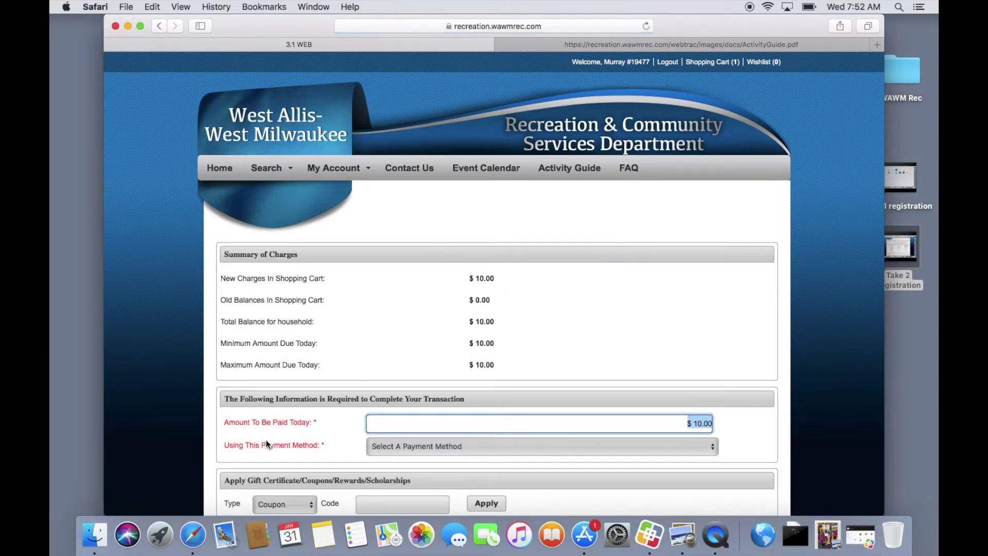
click(381, 425)
scroll(730, 429, down, 2)
Choose Visa as the payment method and continue to the card form.
click(716, 404)
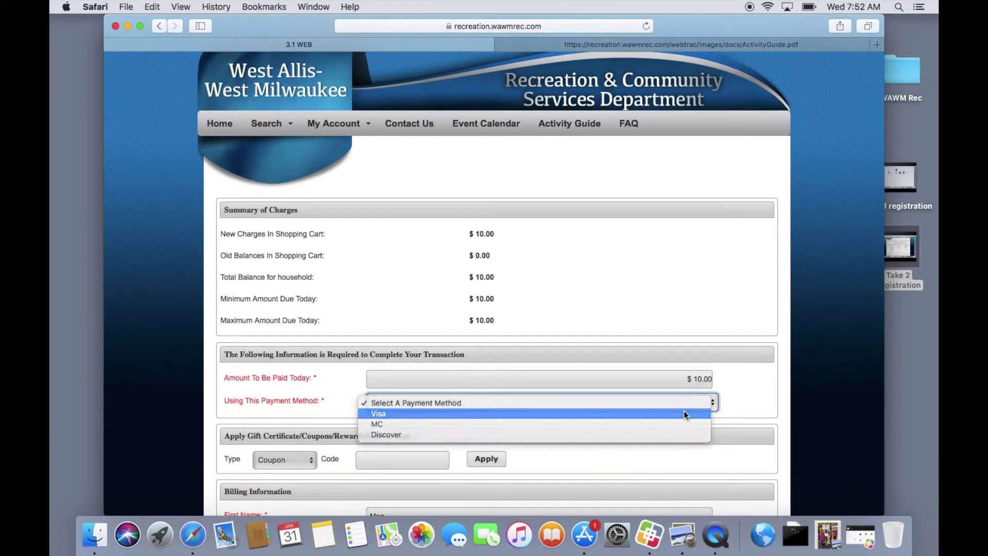
click(684, 411)
scroll(747, 425, down, 5)
scroll(747, 425, down, 5)
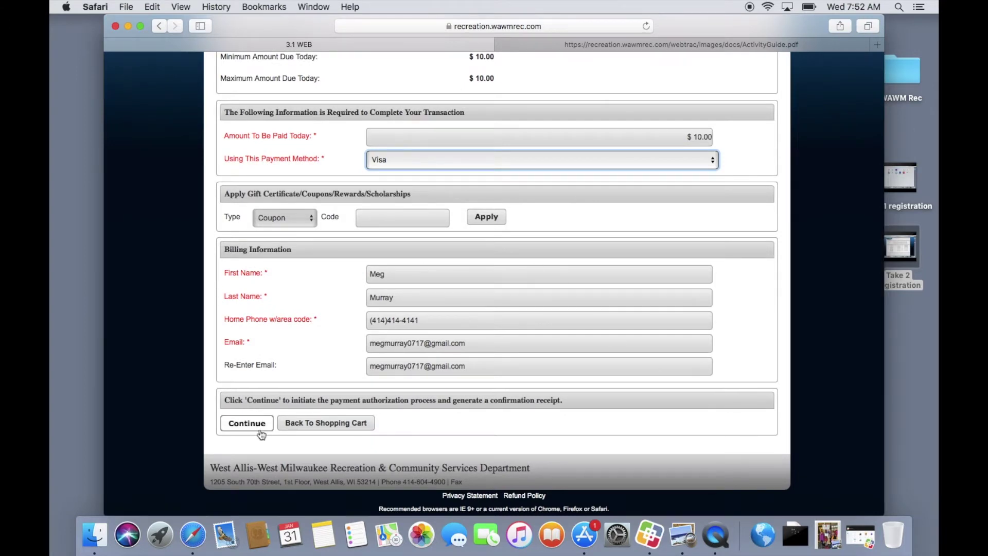
click(256, 428)
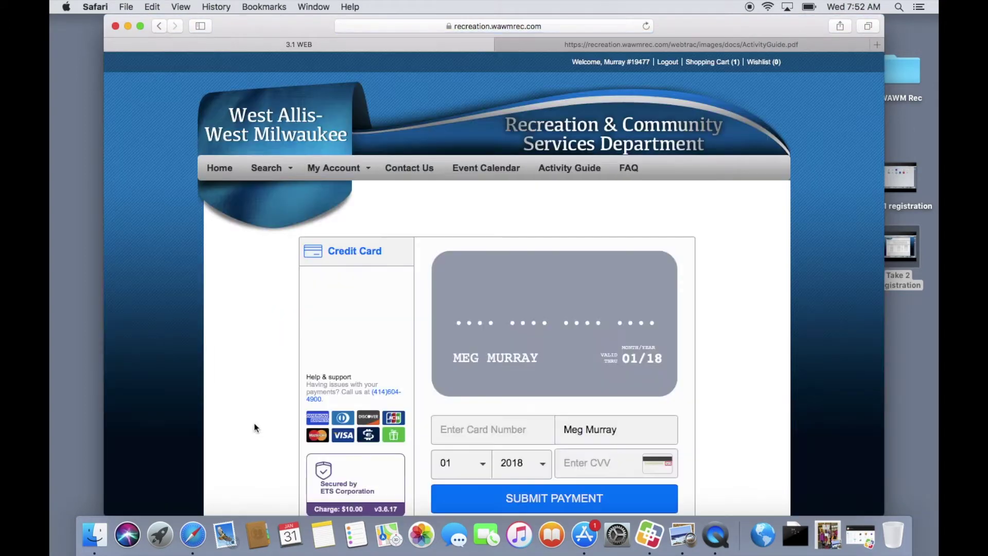
Enter the Visa card number, expiry and CVV, and submit the $10.00 payment.
scroll(255, 427, down, 5)
click(491, 298)
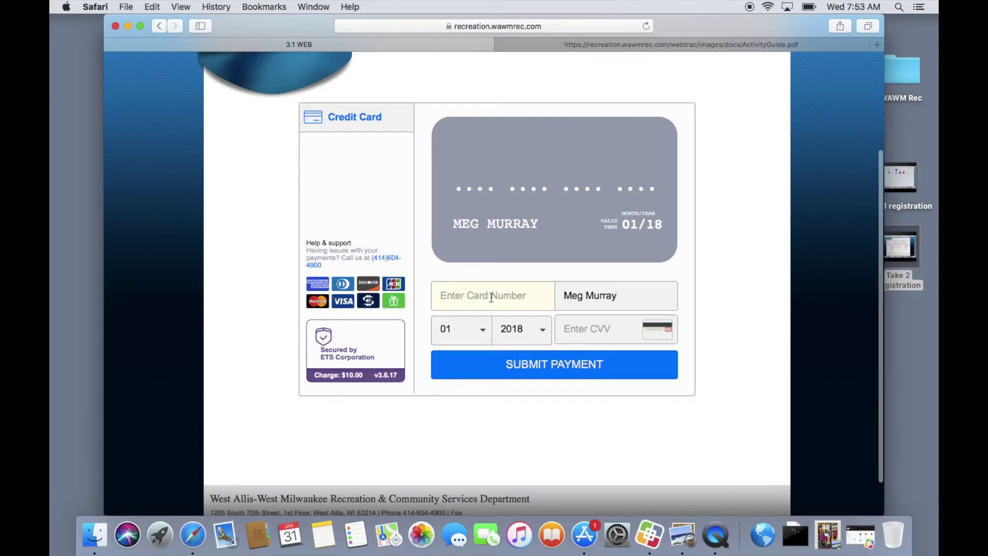
key(Tab)
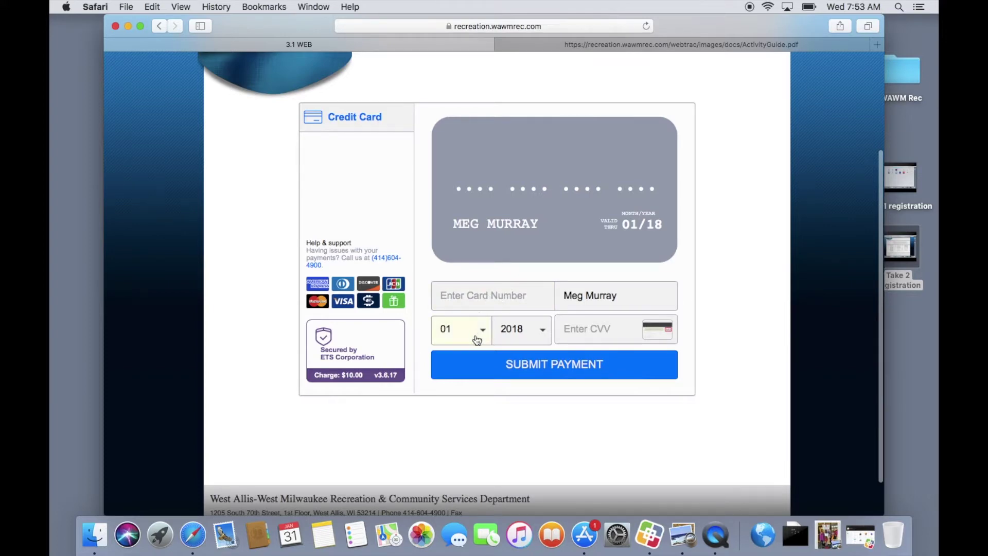
key(Tab)
key(Tab)
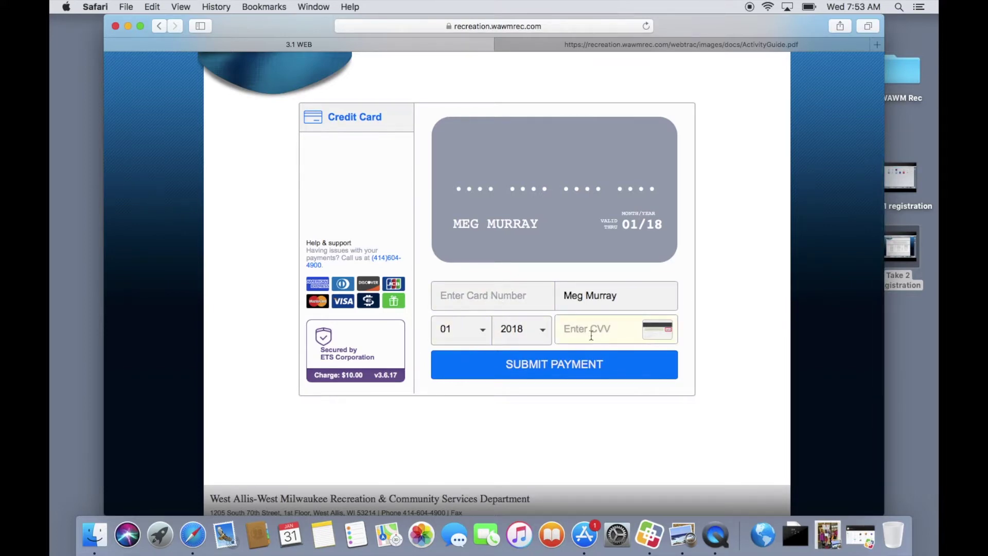
click(530, 400)
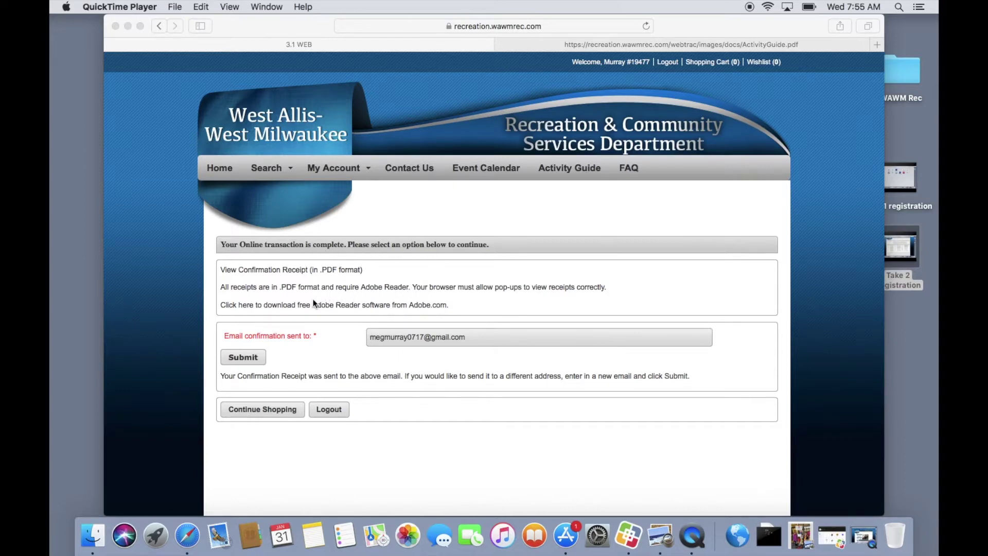
Return to Safari and bring up My Account's Reprint A Receipt list showing today's 01/31/2018 receipt.
click(252, 358)
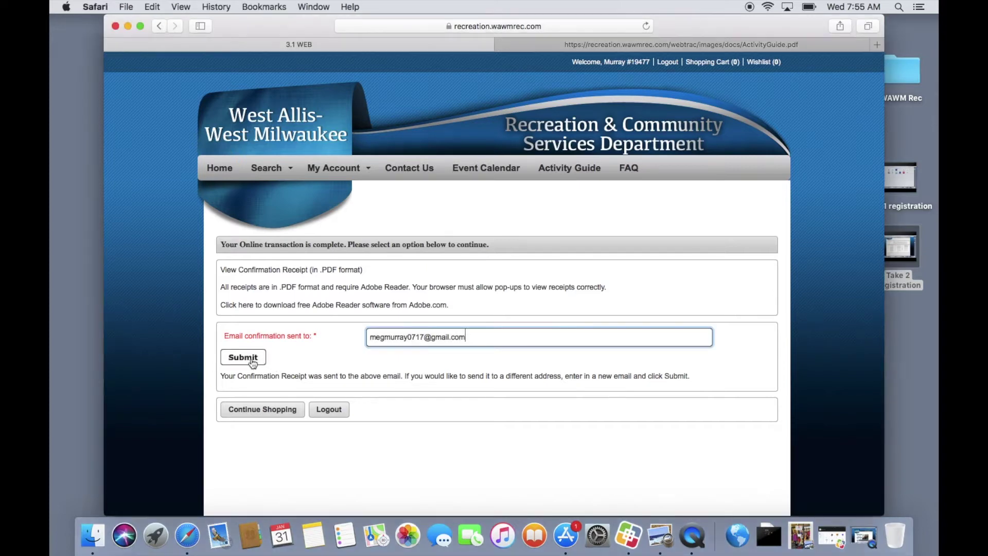
click(367, 174)
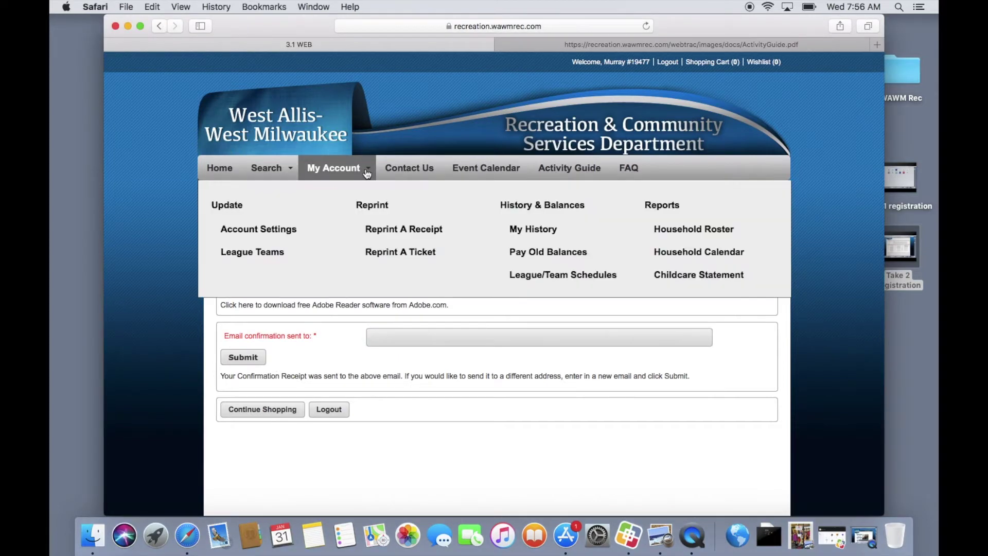
click(403, 233)
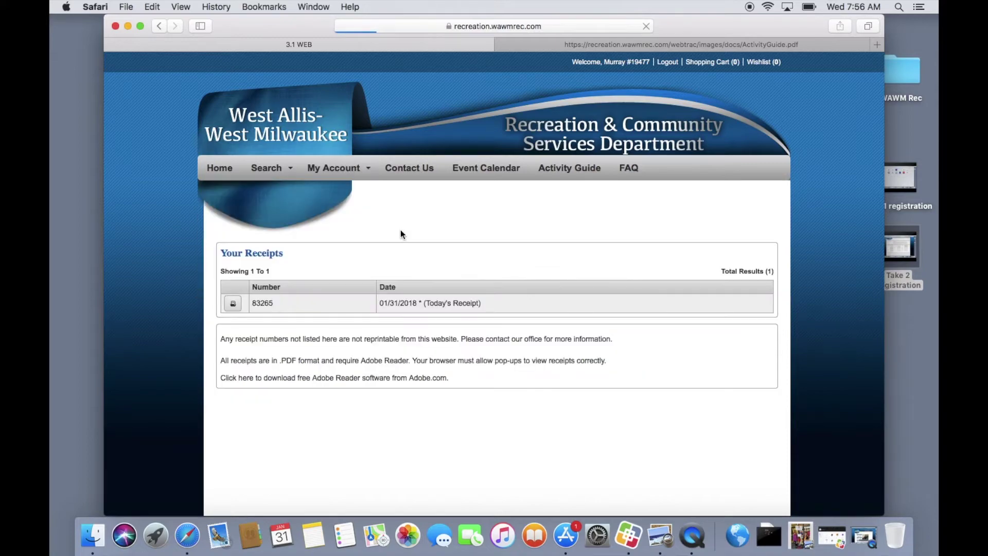
Open today's receipt PDF, review the $10.00 Walk With Ease Activity Sales Receipt, then close it.
click(234, 306)
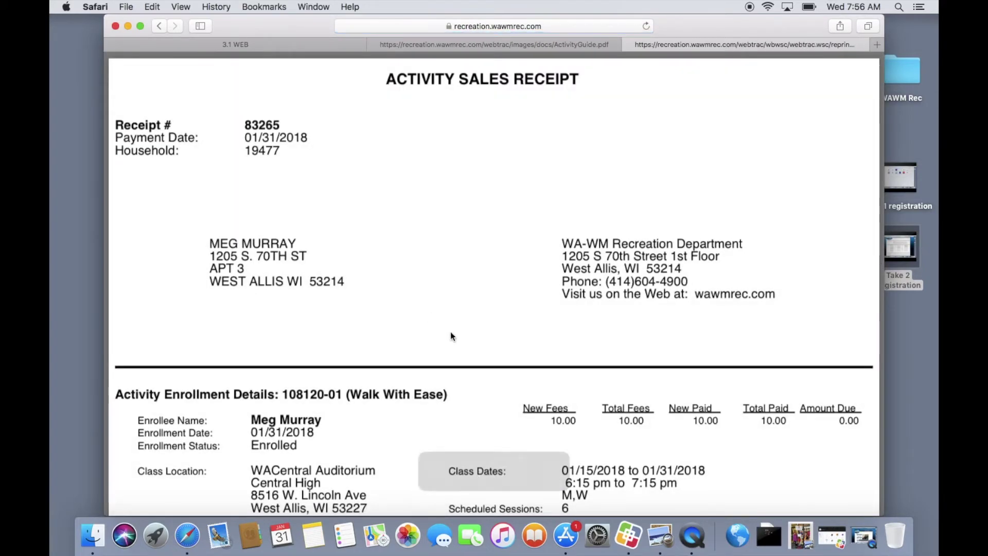
scroll(451, 336, down, 3)
scroll(450, 336, down, 3)
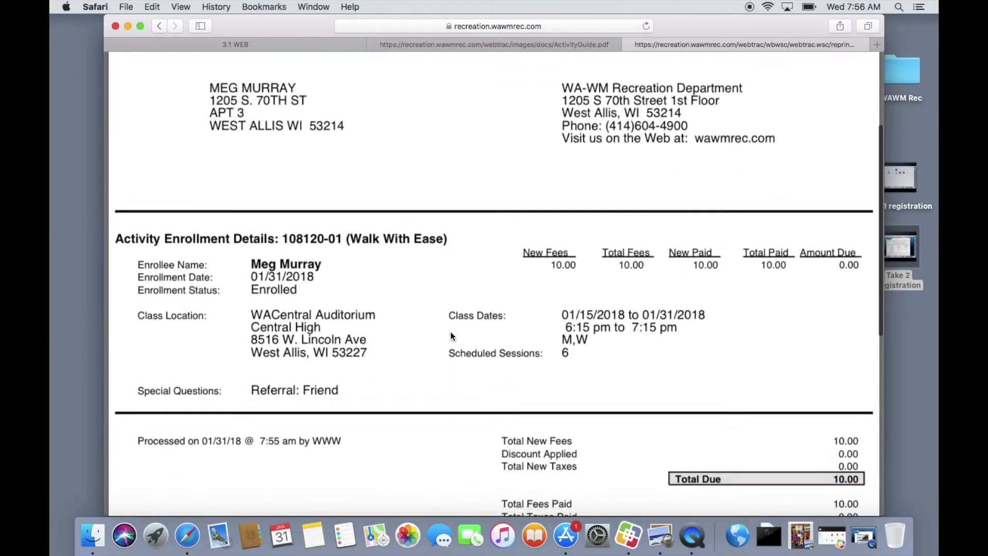
scroll(451, 336, down, 1)
scroll(449, 335, down, 3)
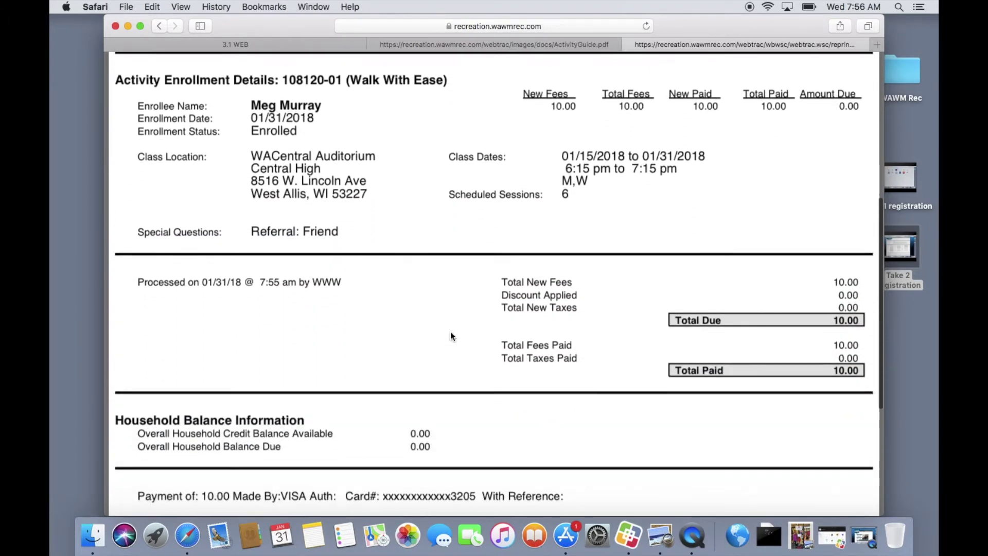
scroll(449, 335, down, 4)
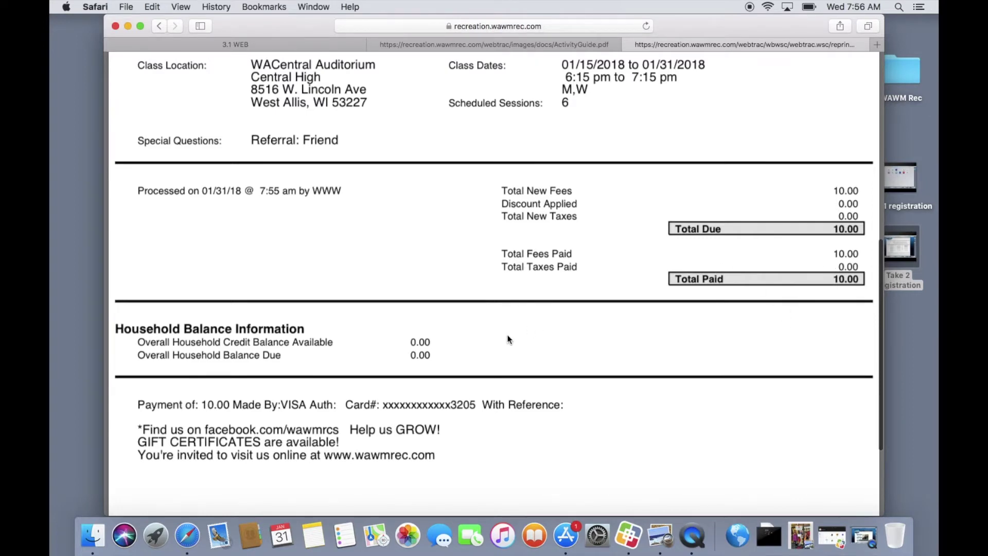
scroll(508, 340, down, 3)
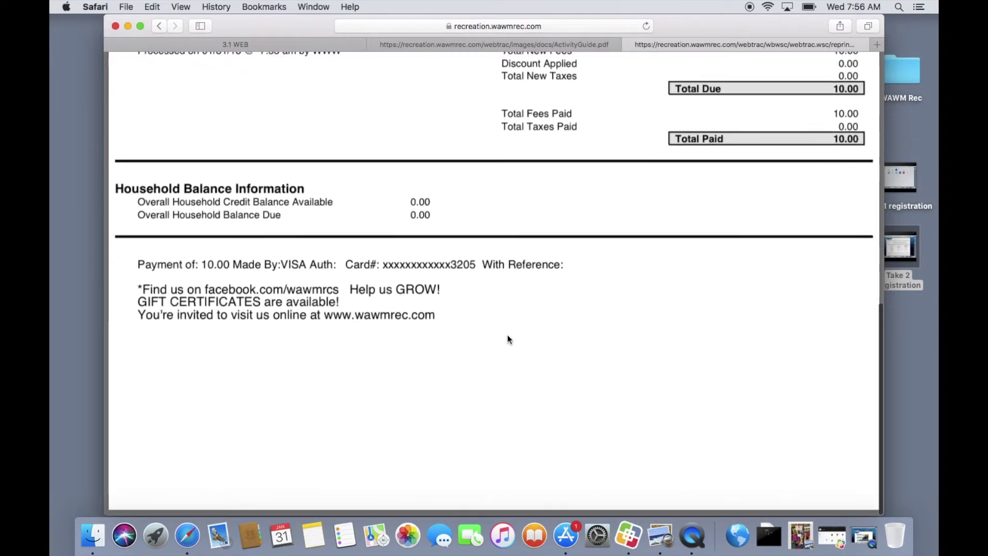
scroll(509, 340, up, 10)
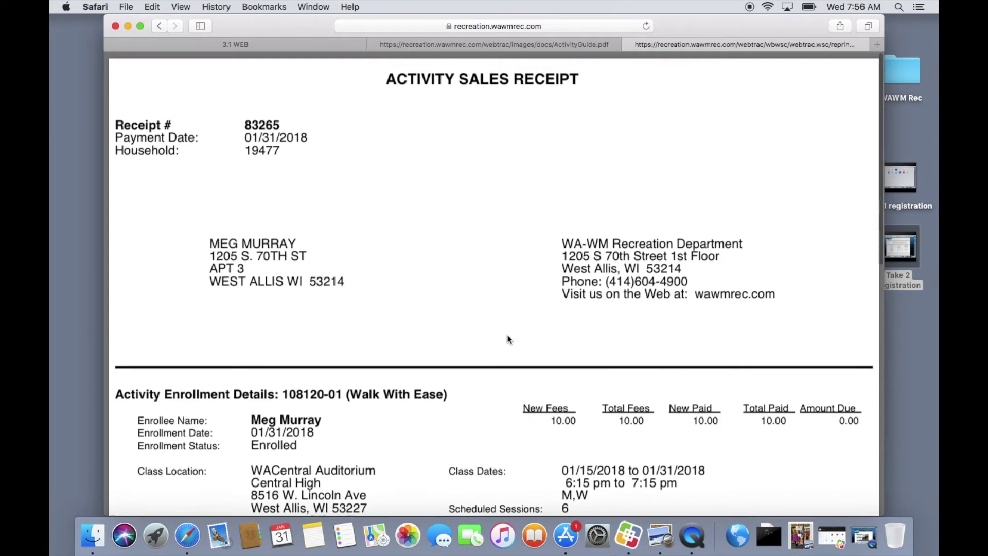
click(629, 45)
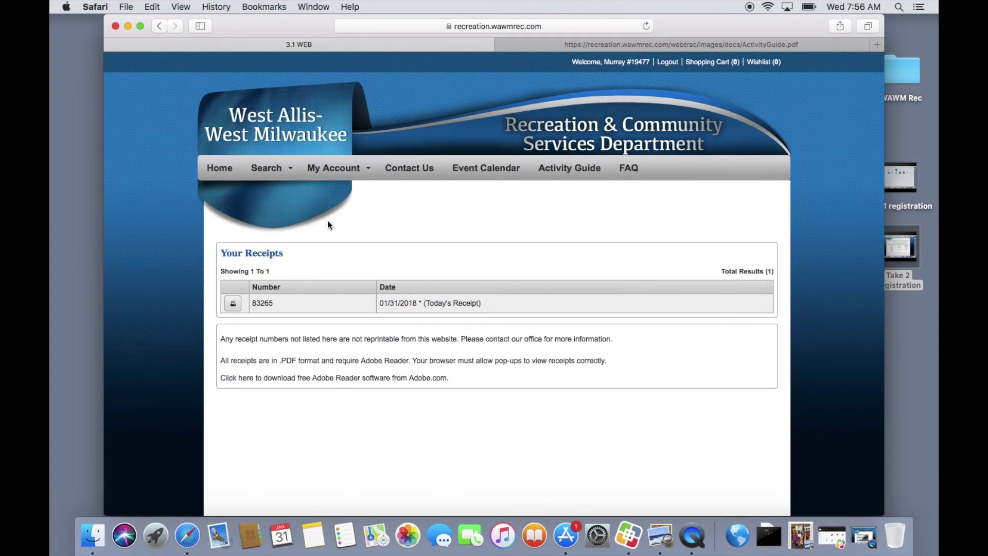
Show My History listing Walk With Ease (108120-01) as Enrolled, $10.00 paid, $0.00 balance.
click(361, 178)
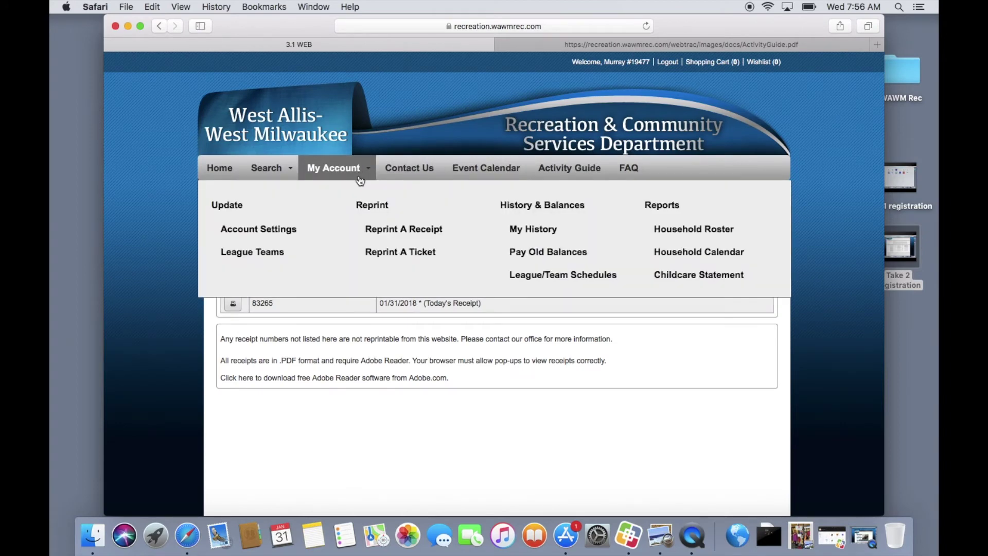
click(531, 232)
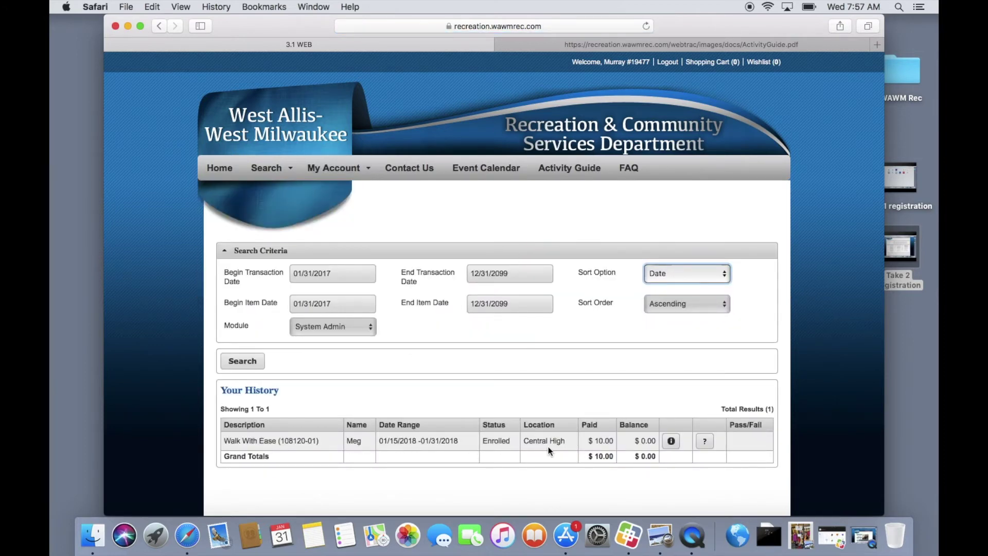
scroll(468, 227, down, 1)
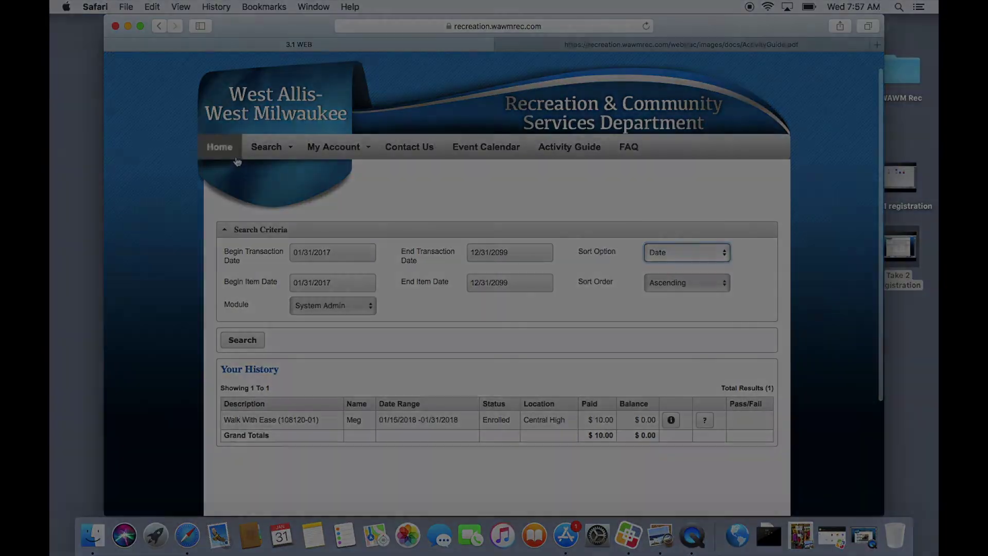